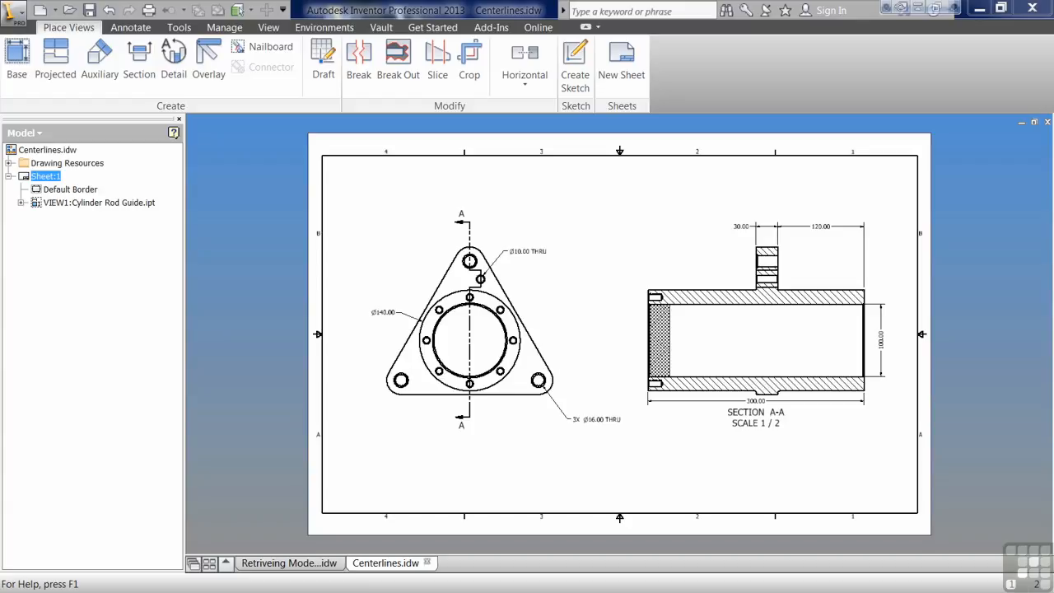
Open the Style and Standard Editor from the Manage tab for Centerlines.idw.
{"action": "left_click", "coordinate": [347, 331]}
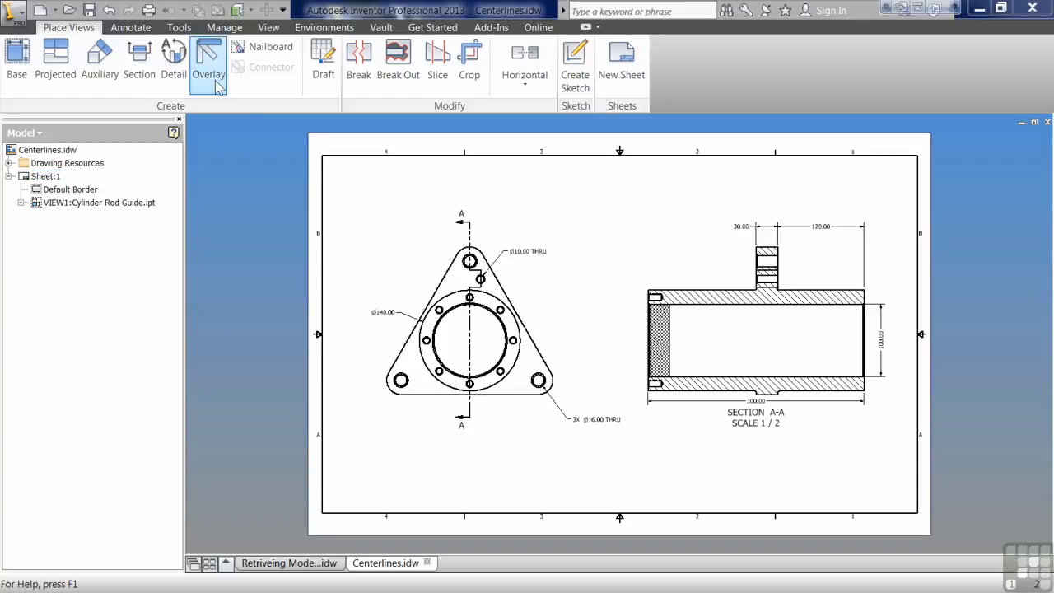
{"action": "left_click", "coordinate": [179, 27]}
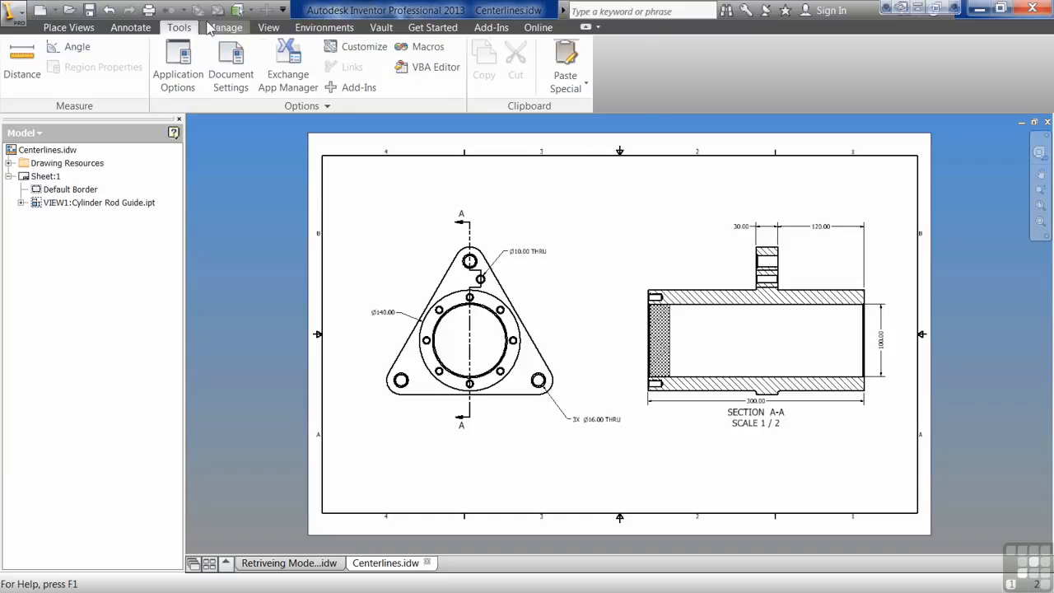
{"action": "left_click", "coordinate": [211, 27]}
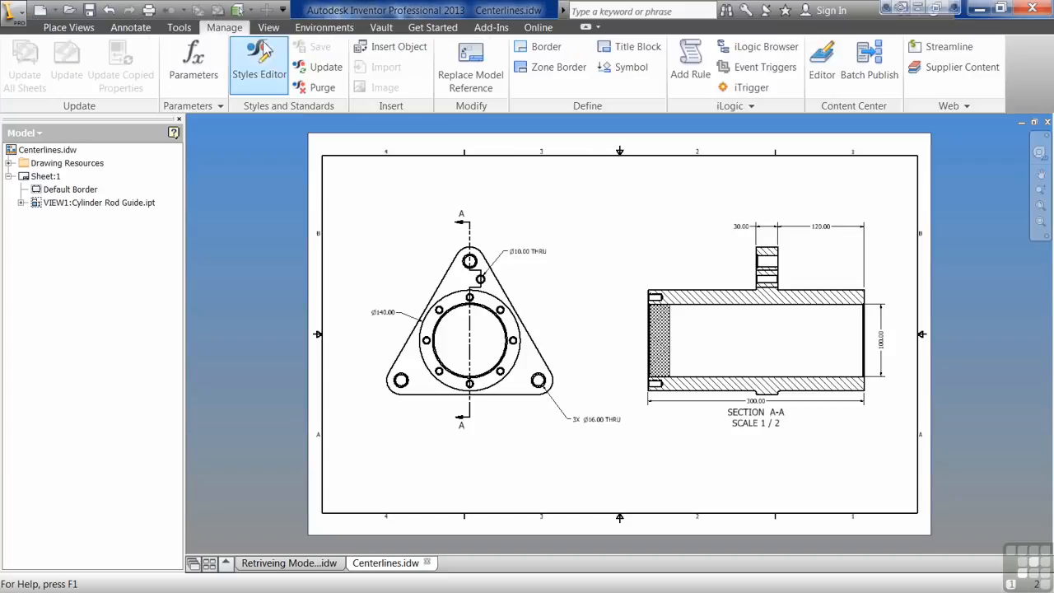
{"action": "left_click", "coordinate": [275, 73]}
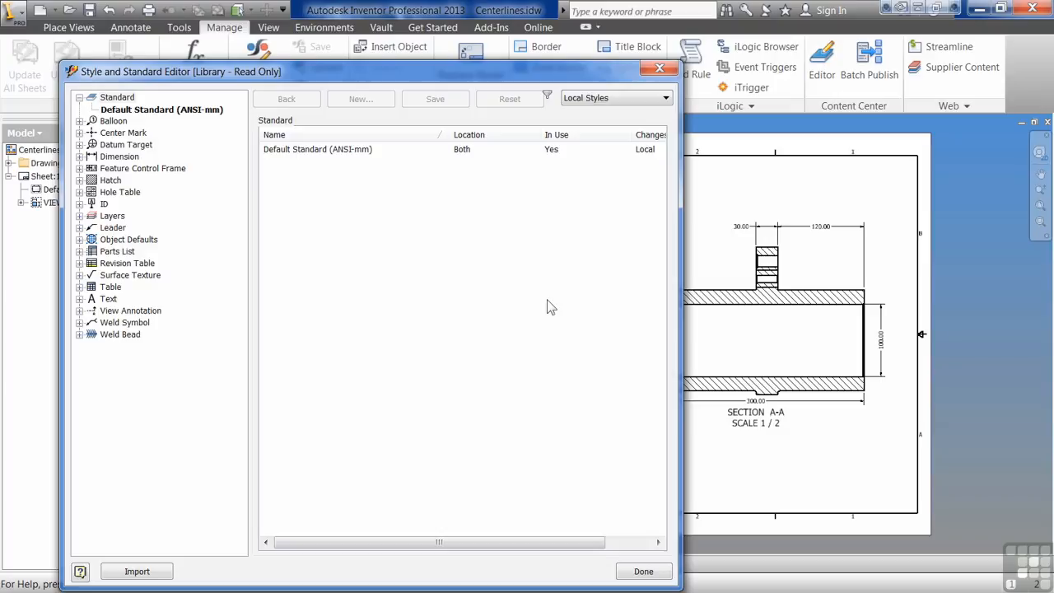
Reposition the editor and start a new standard based on Default Standard (ANSI-mm).
{"action": "left_click_drag", "start_coordinate": [363, 82], "coordinate": [599, 36]}
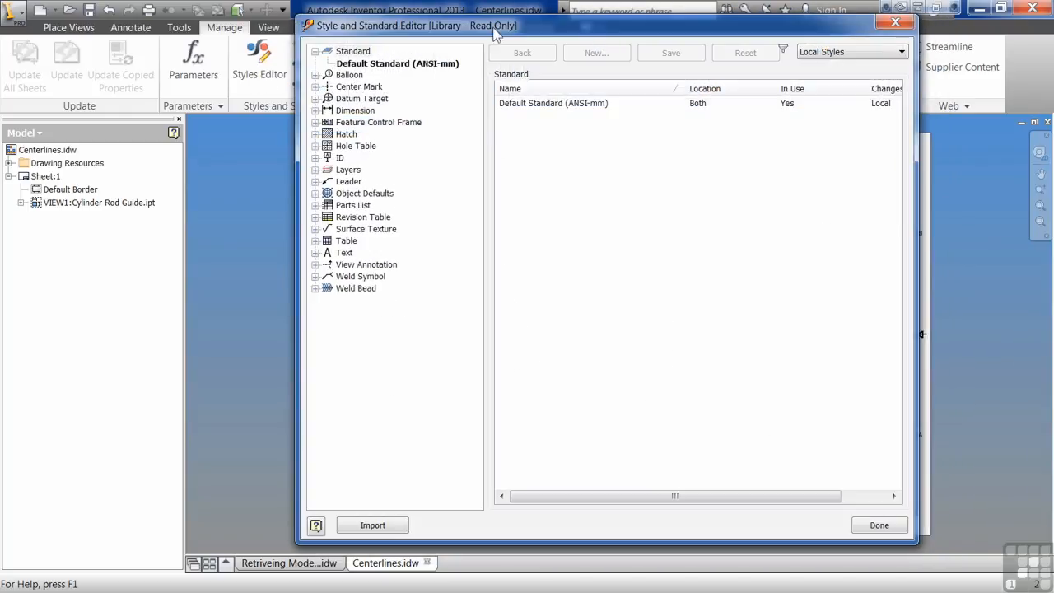
{"action": "left_click_drag", "start_coordinate": [495, 29], "coordinate": [465, 33]}
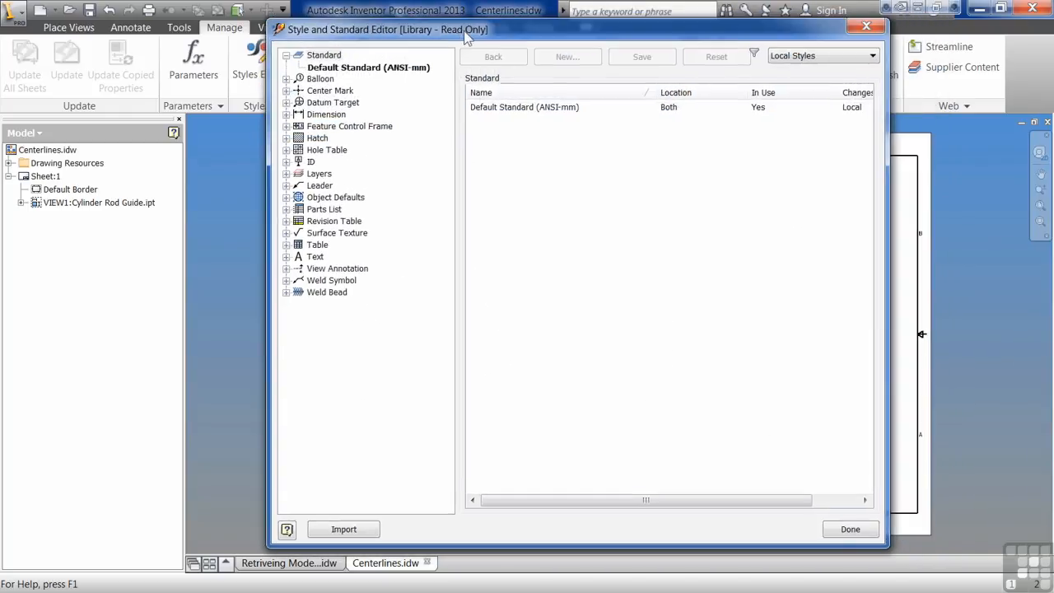
{"action": "left_click", "coordinate": [323, 68]}
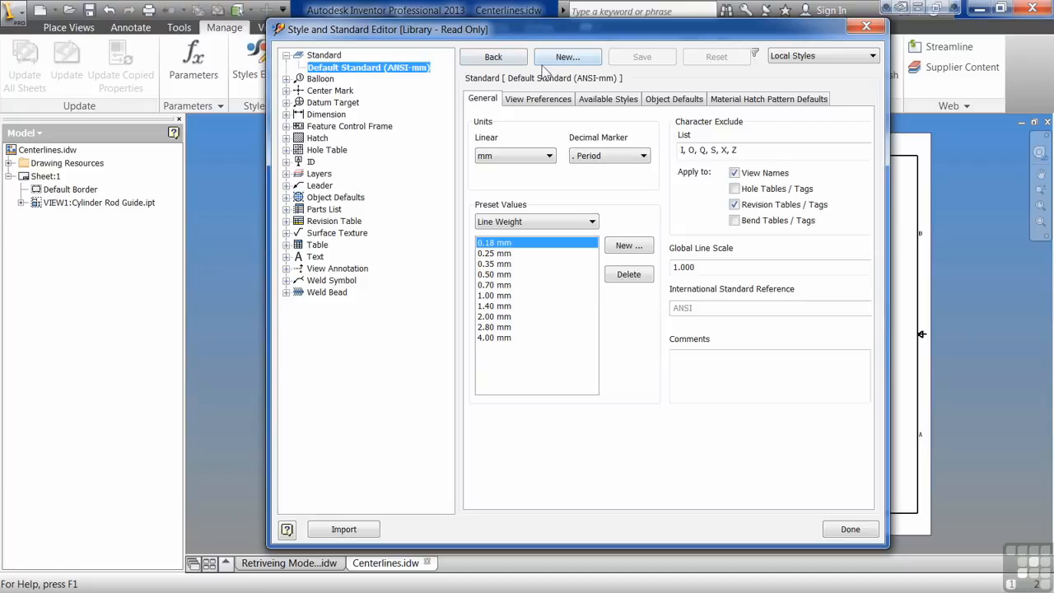
{"action": "left_click", "coordinate": [565, 57]}
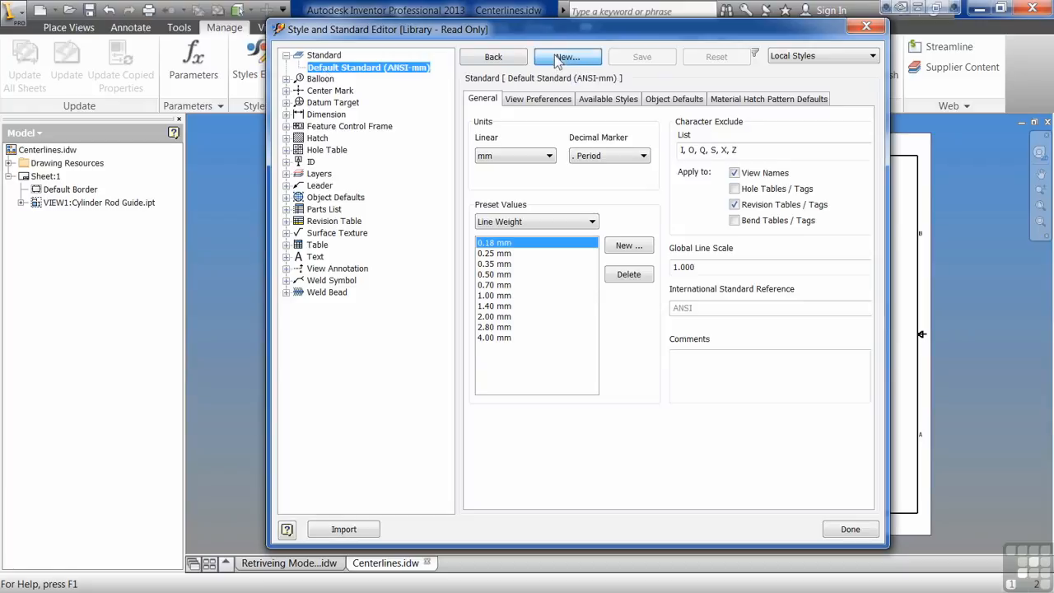
Name the copied standard 'Default Standard (ANDY)', create it, and make it active.
{"action": "left_click_drag", "start_coordinate": [226, 167], "coordinate": [96, 180]}
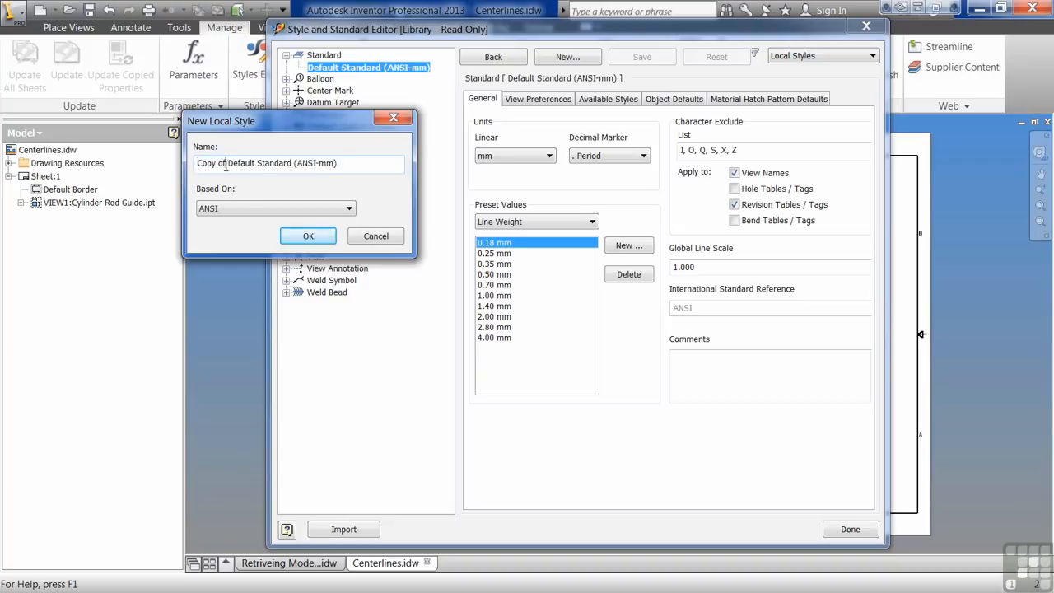
{"action": "key", "text": "Delete"}
{"action": "key", "text": "Delete"}
{"action": "left_click_drag", "start_coordinate": [304, 163], "coordinate": [271, 164]}
{"action": "type", "text": "NDY"}
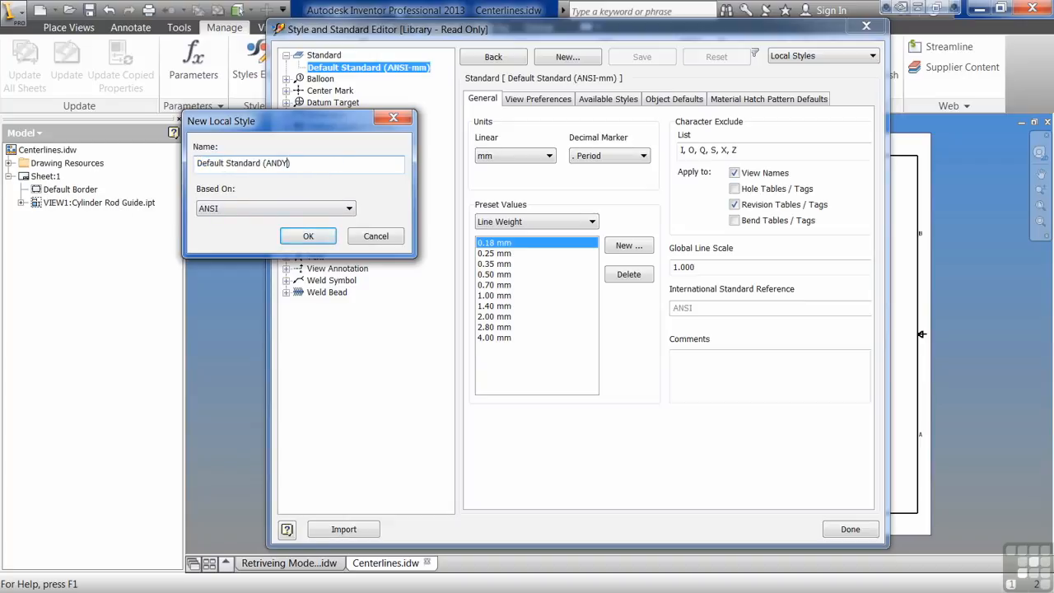
{"action": "left_click", "coordinate": [330, 238]}
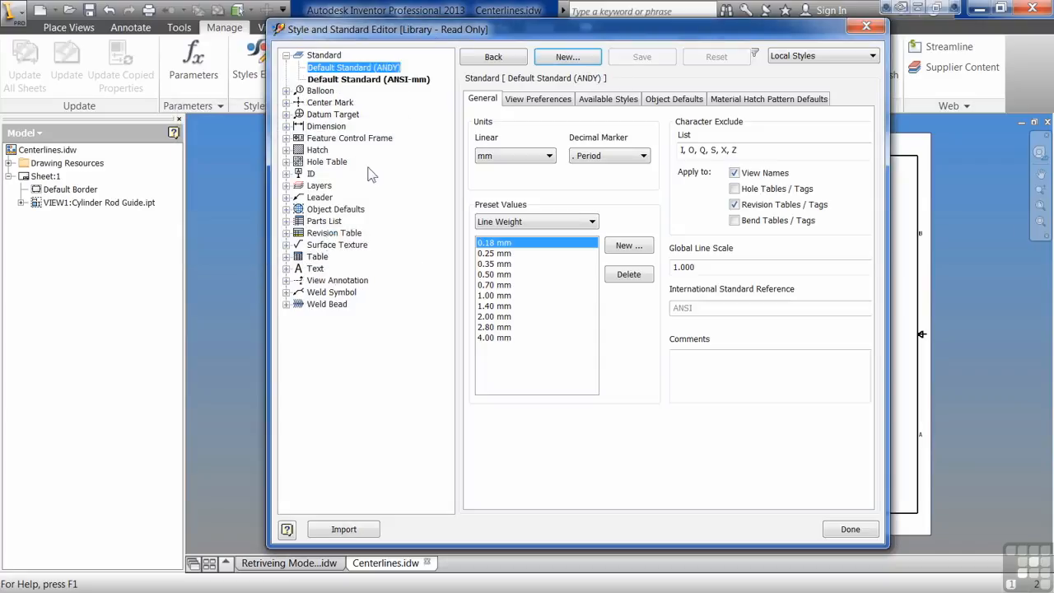
{"action": "double_click", "coordinate": [352, 70]}
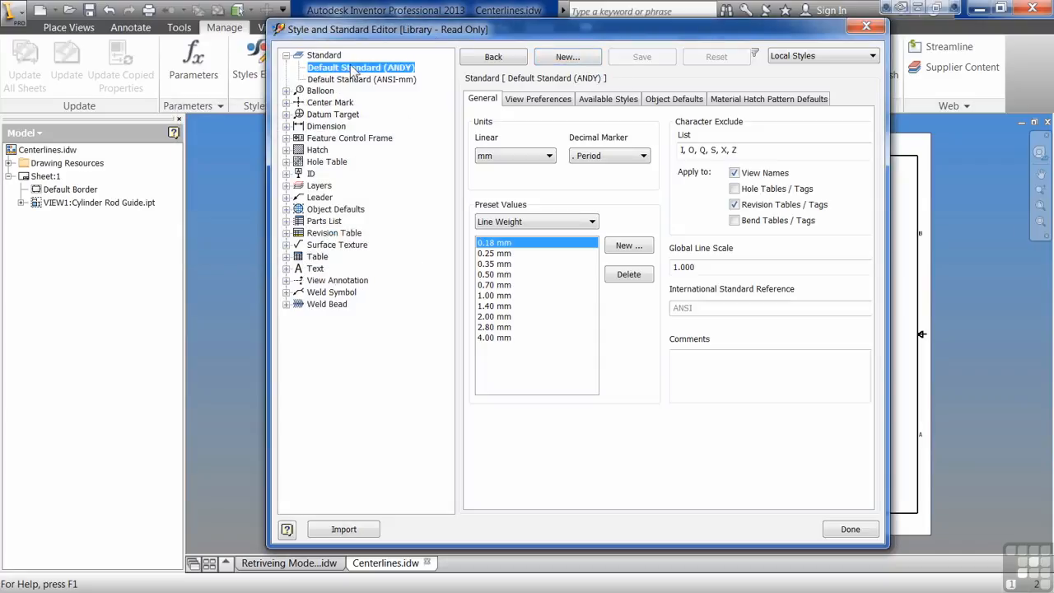
Browse the new standard's View Preferences, Available Styles and Object Defaults, then expand dimension styles.
{"action": "left_click", "coordinate": [533, 100]}
{"action": "left_click", "coordinate": [611, 99]}
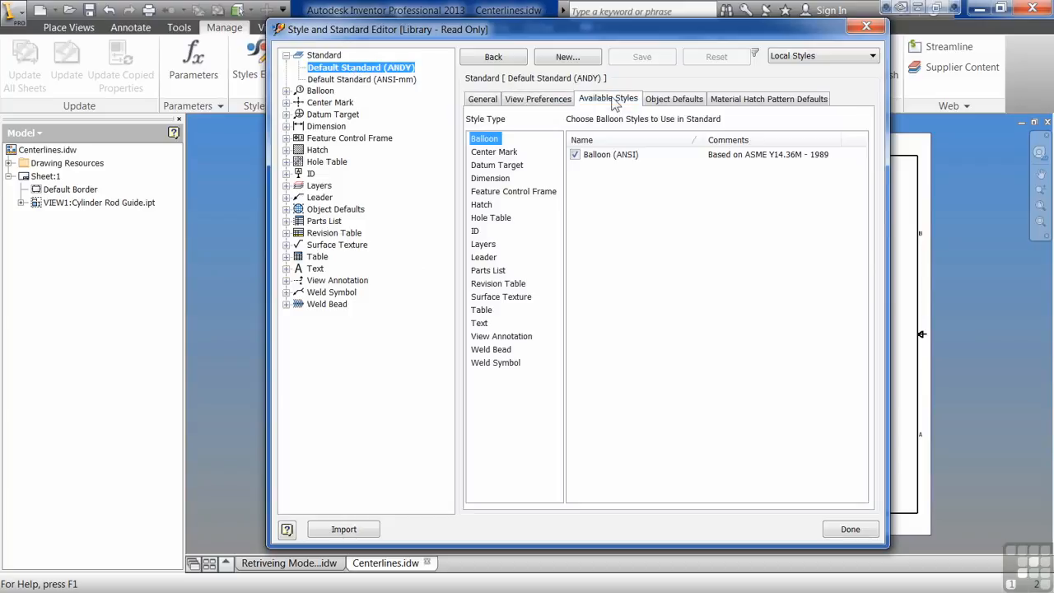
{"action": "left_click", "coordinate": [666, 100]}
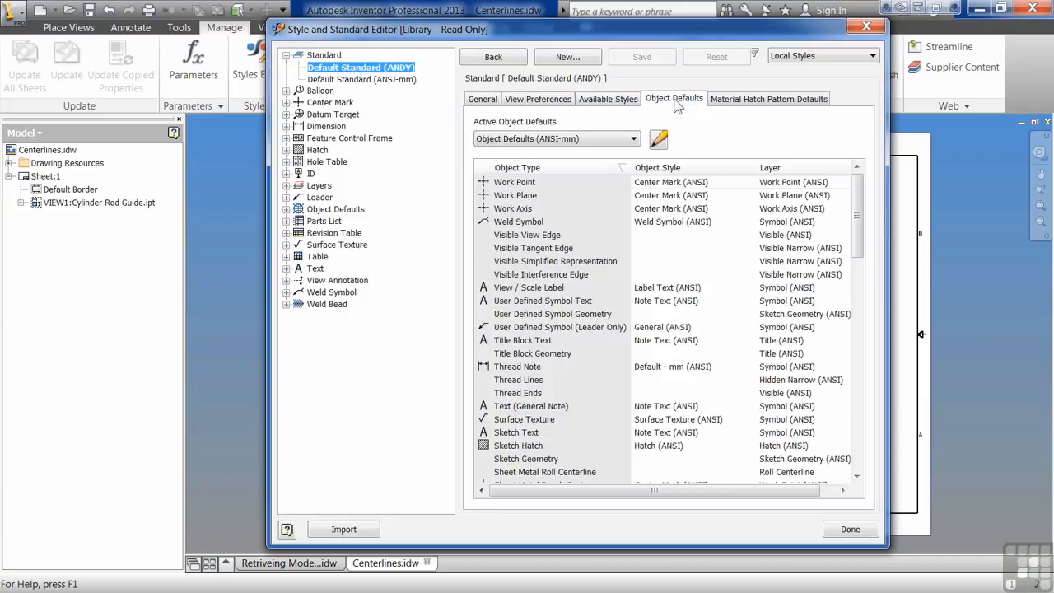
{"action": "left_click", "coordinate": [739, 99]}
{"action": "left_click", "coordinate": [671, 100]}
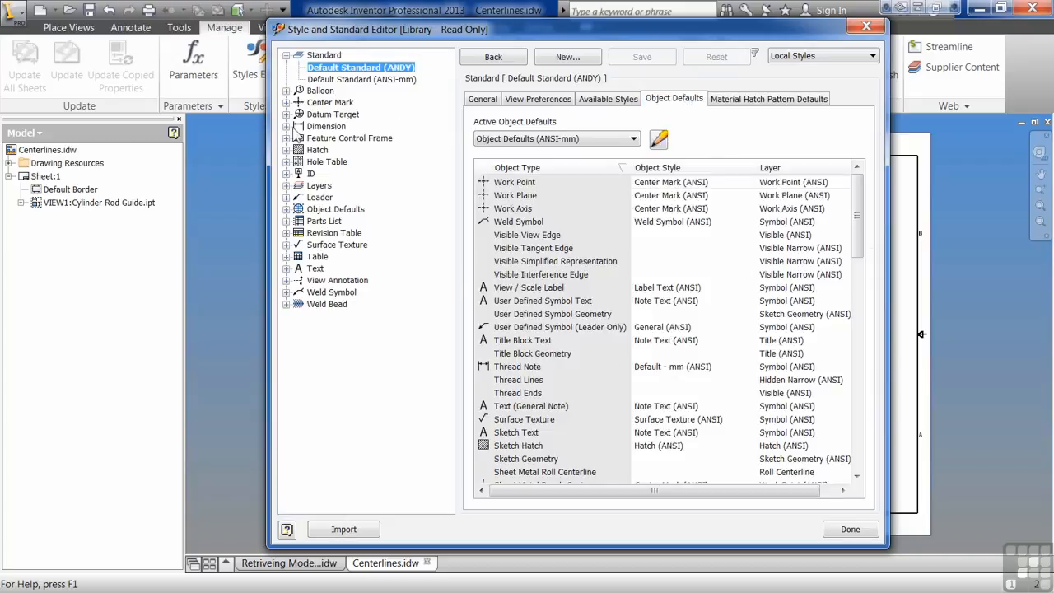
{"action": "left_click", "coordinate": [287, 126]}
Set the Default (ANSI) dimension style's alternate units dual format to x.x [x.x].
{"action": "left_click", "coordinate": [327, 126]}
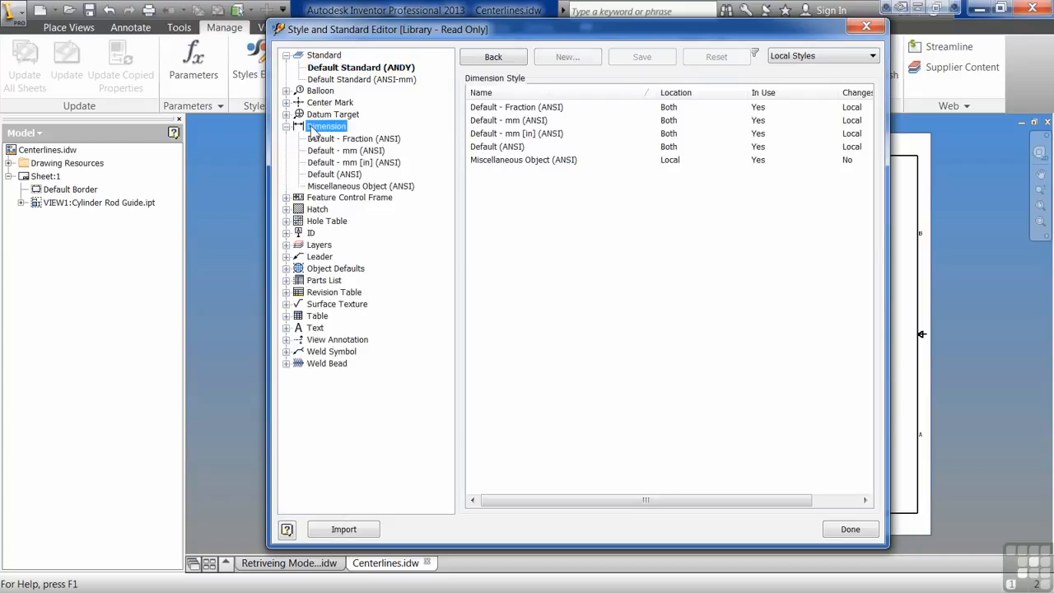
{"action": "left_click", "coordinate": [334, 174]}
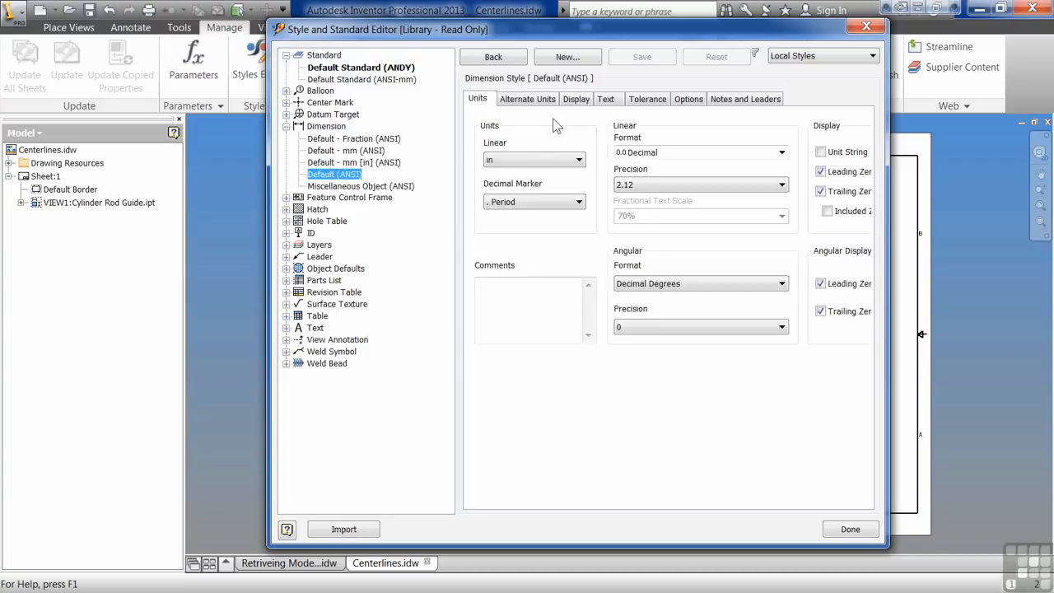
{"action": "left_click_drag", "start_coordinate": [885, 545], "coordinate": [987, 555]}
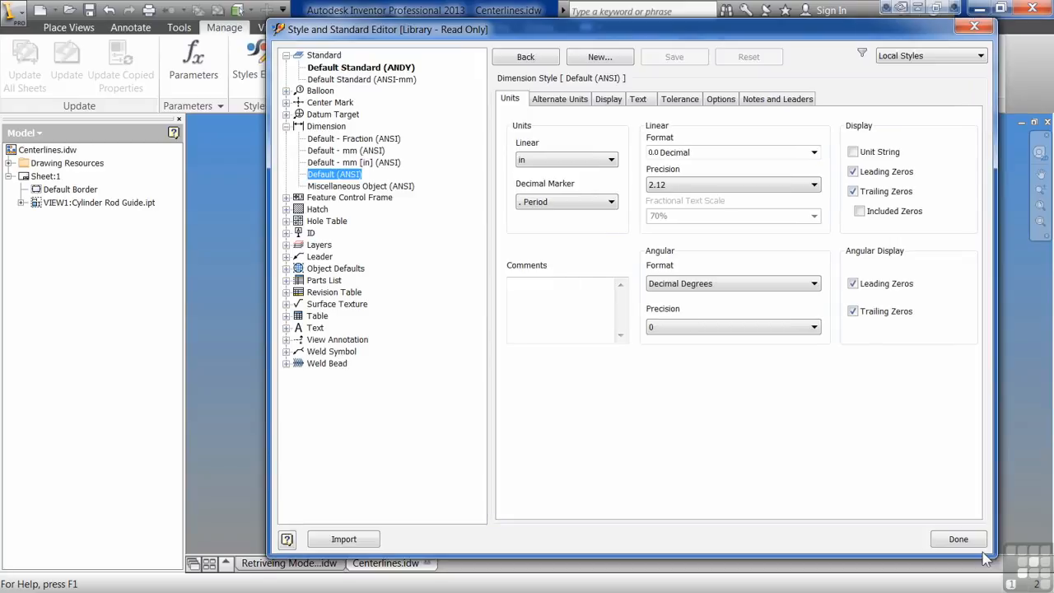
{"action": "left_click_drag", "start_coordinate": [576, 24], "coordinate": [479, 25]}
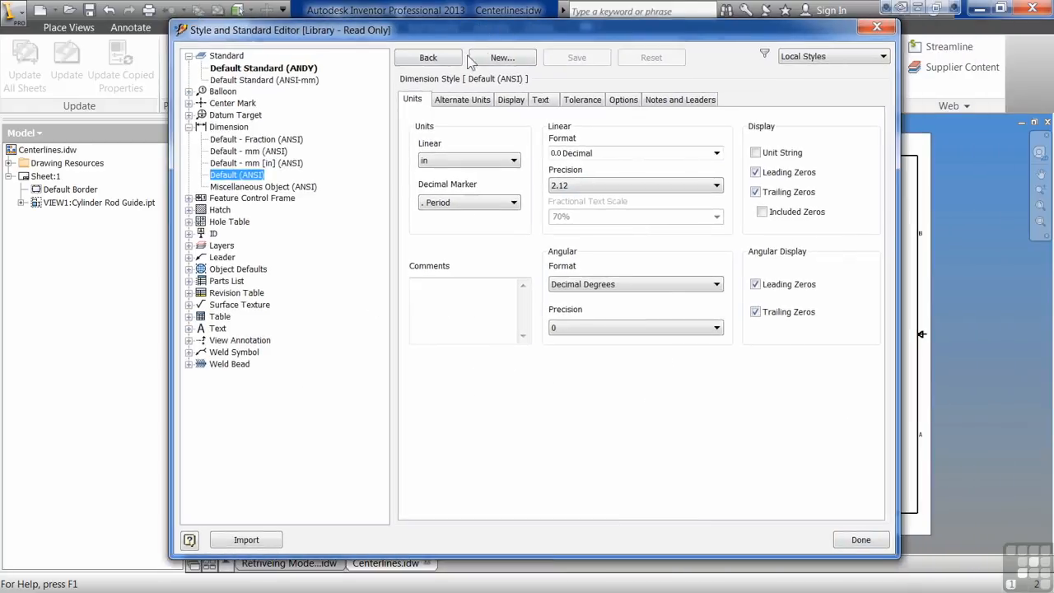
{"action": "left_click", "coordinate": [462, 101]}
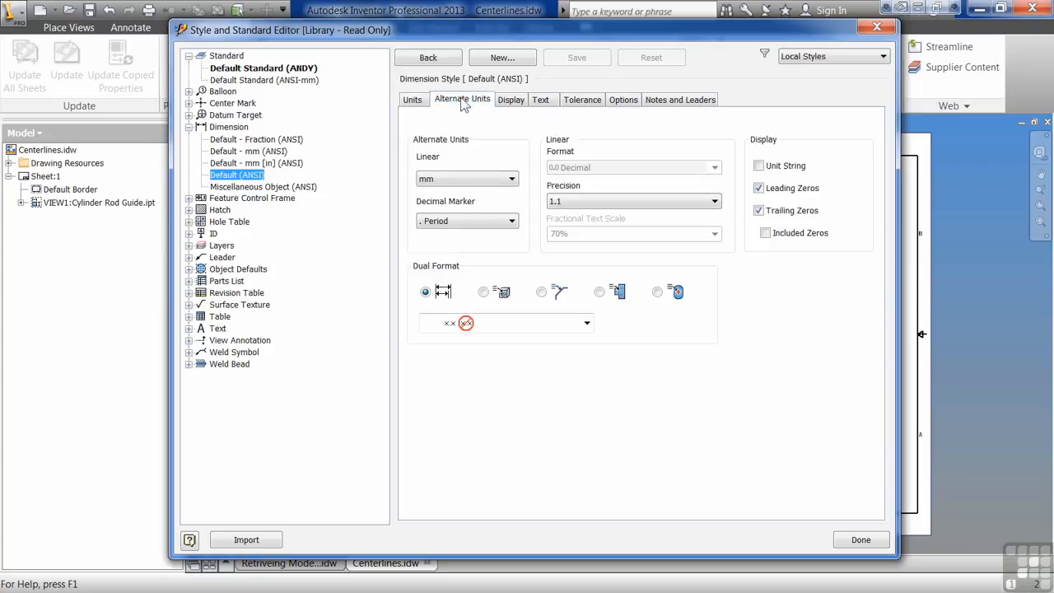
{"action": "left_click", "coordinate": [586, 322]}
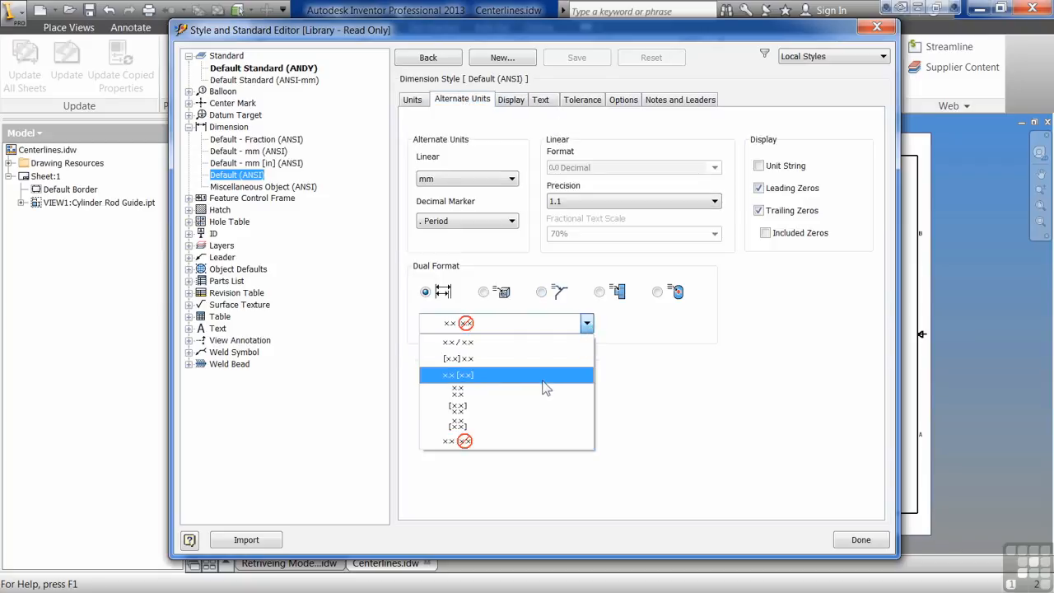
{"action": "left_click", "coordinate": [504, 359]}
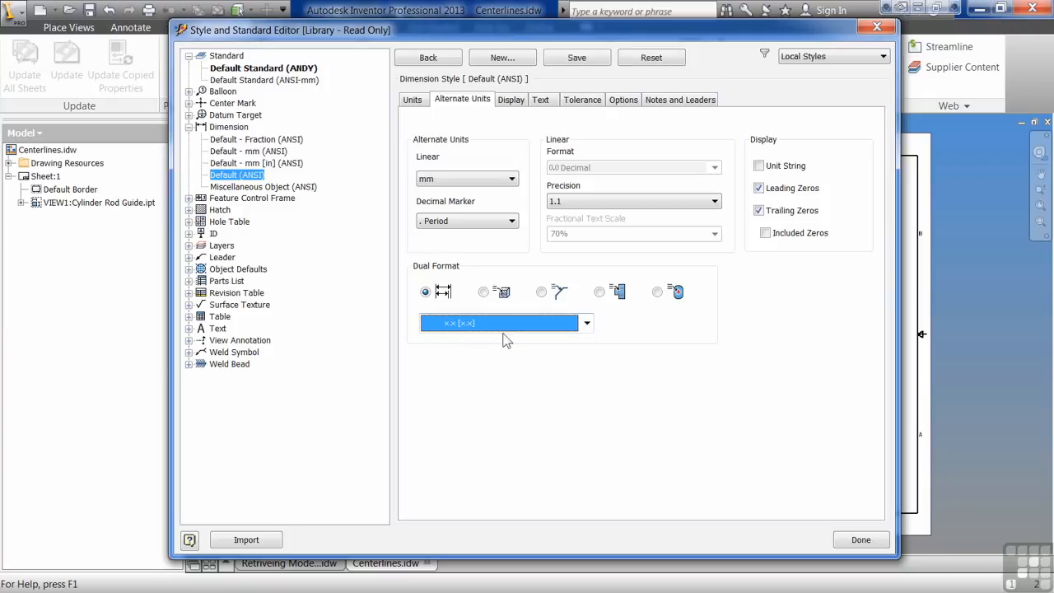
Review the Default (ANSI) Display, Text, Tolerance, Options, and Notes and Leaders settings.
{"action": "left_click", "coordinate": [512, 100]}
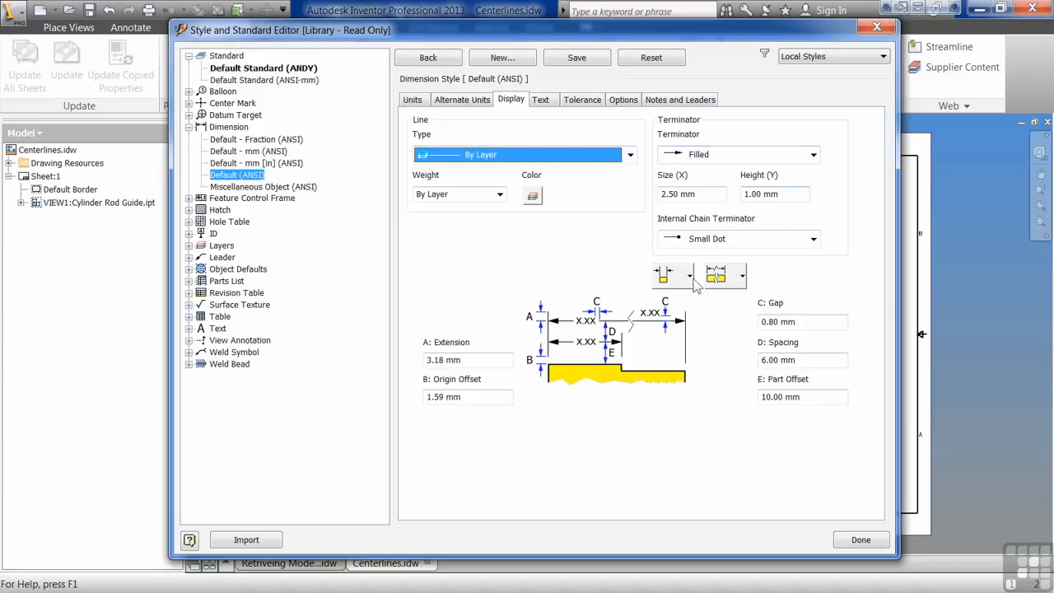
{"action": "left_click", "coordinate": [543, 102]}
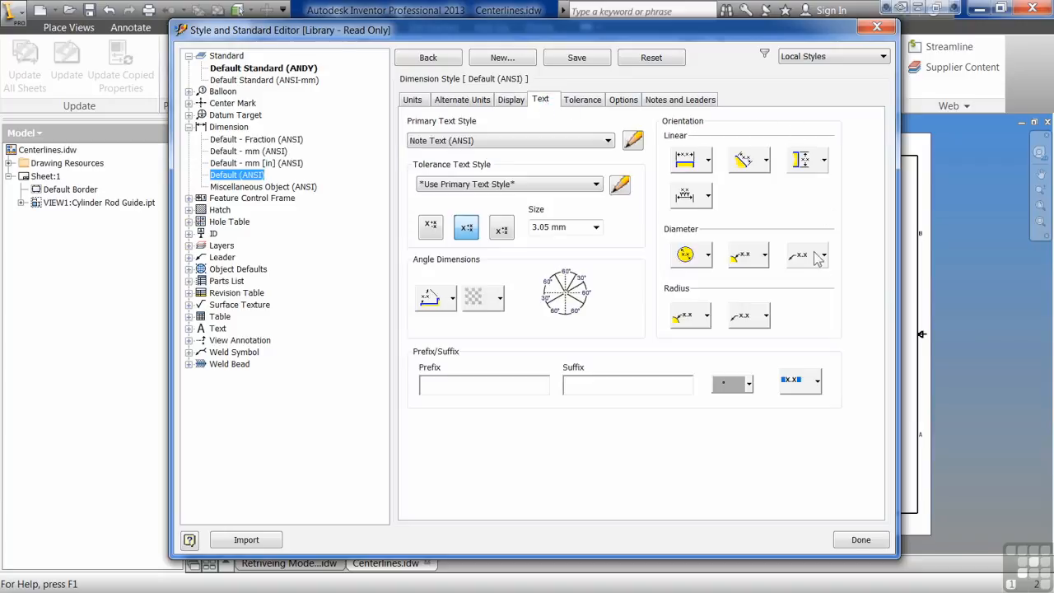
{"action": "left_click", "coordinate": [590, 102]}
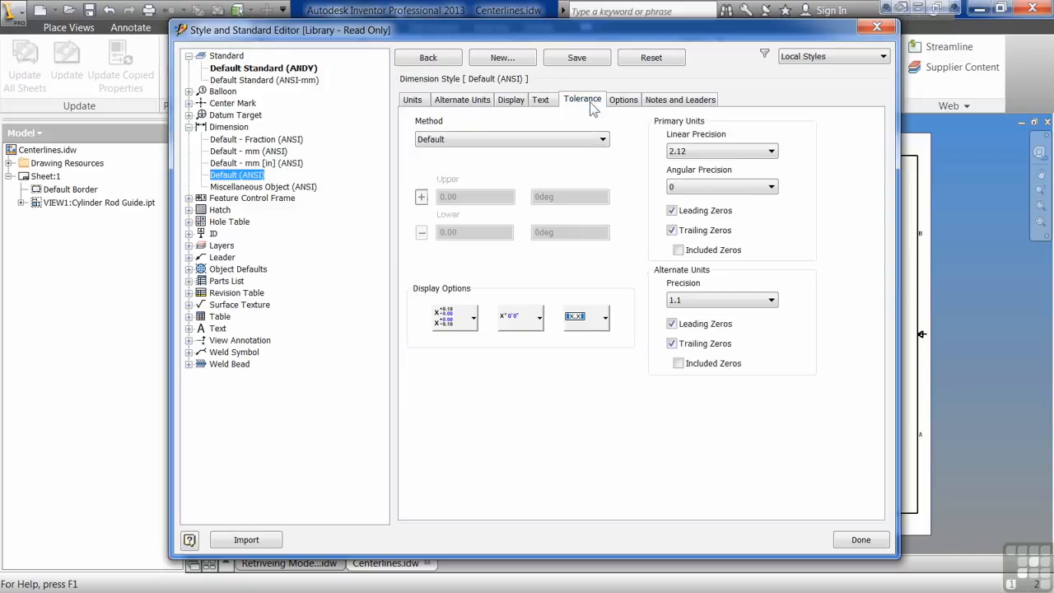
{"action": "left_click", "coordinate": [625, 103]}
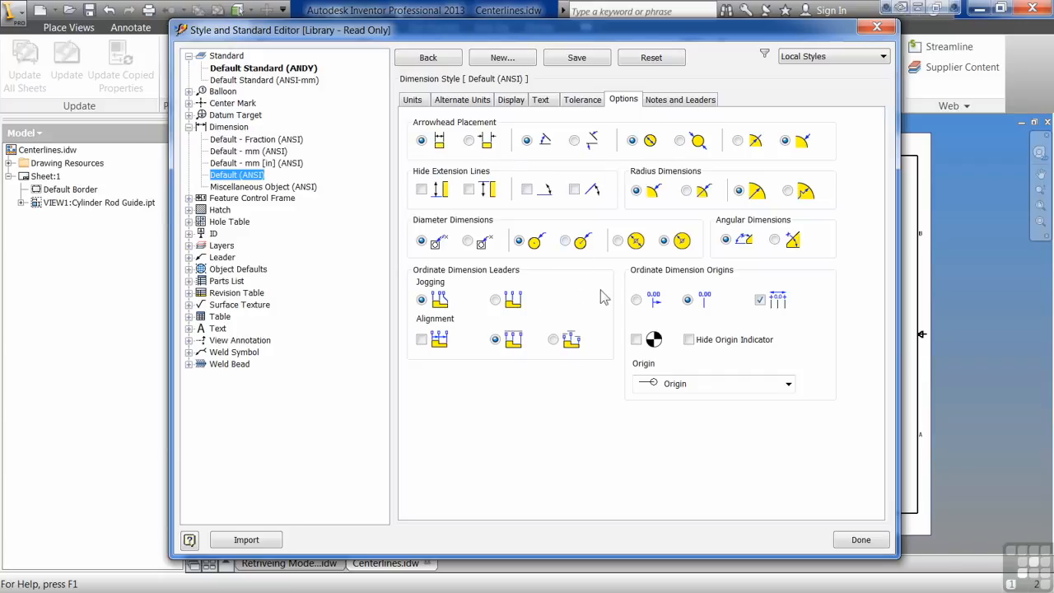
{"action": "left_click", "coordinate": [677, 100]}
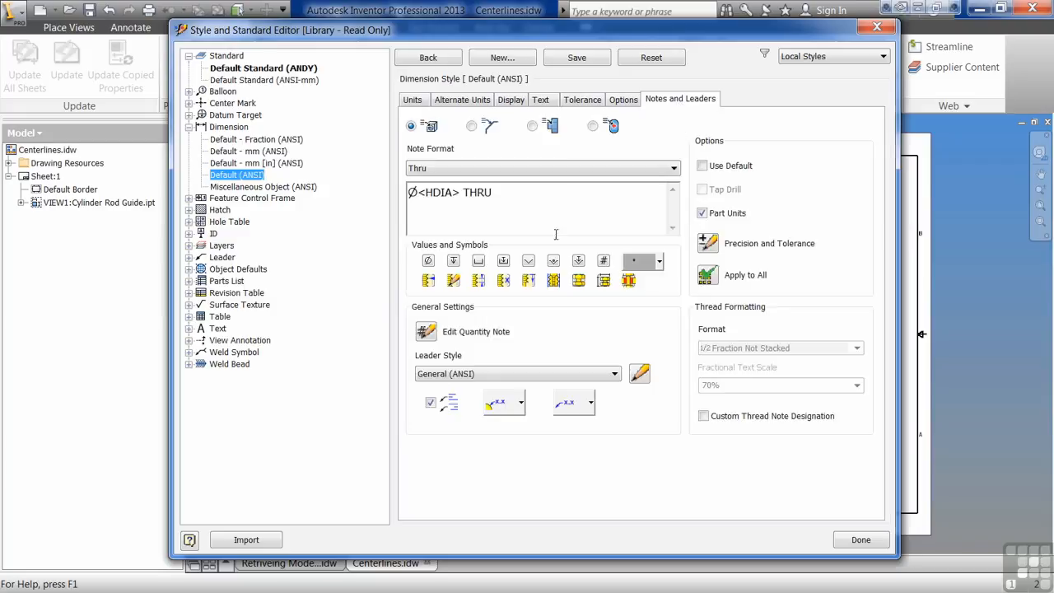
Compare the chamfer, punch and other note formats, ending on hole note Ø<HDIA> THRU.
{"action": "left_click", "coordinate": [471, 126]}
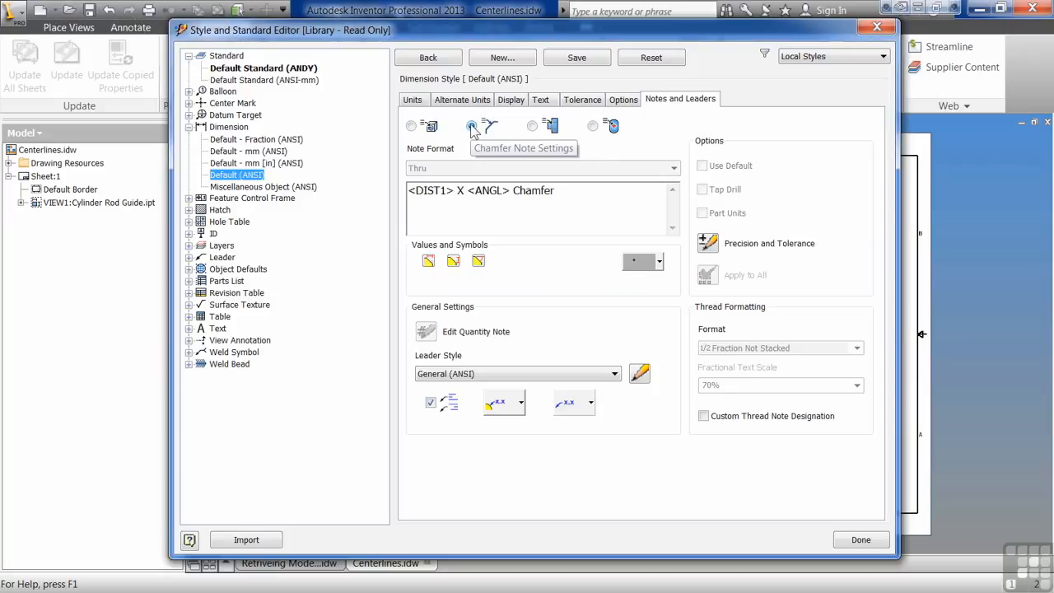
{"action": "left_click", "coordinate": [533, 128]}
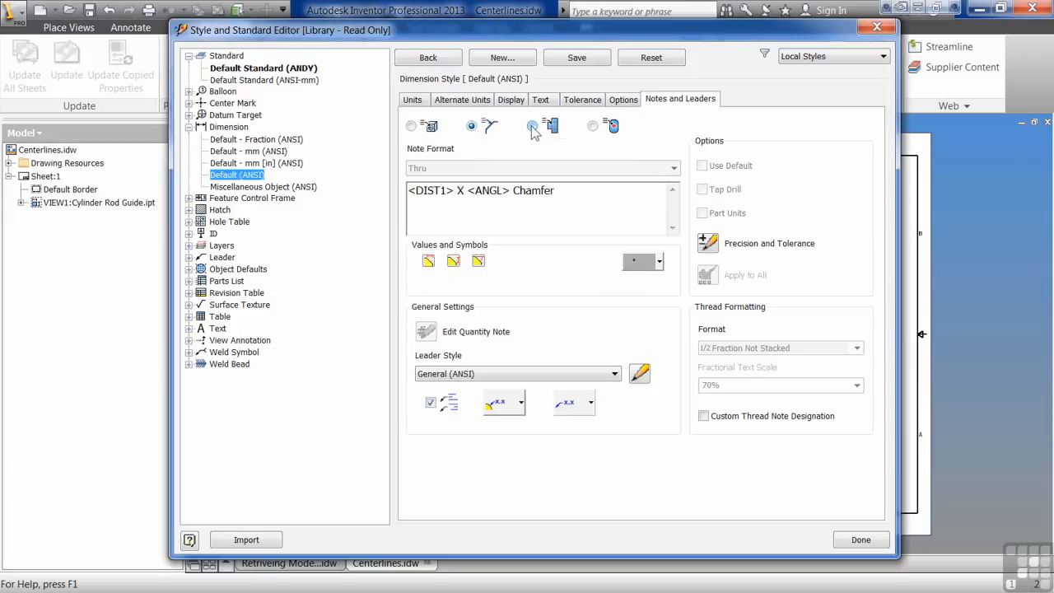
{"action": "left_click", "coordinate": [592, 127]}
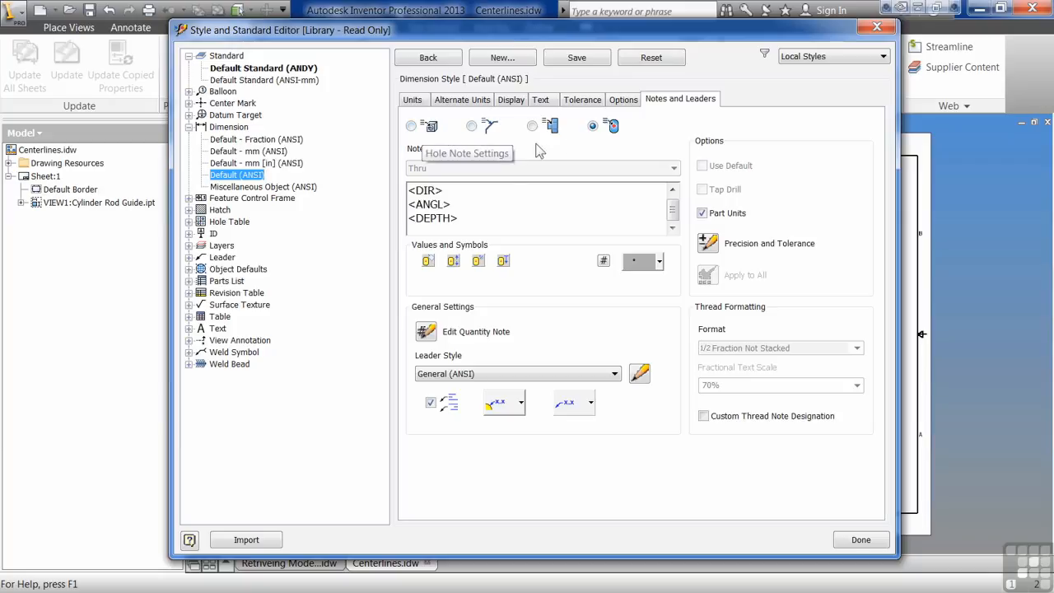
{"action": "left_click", "coordinate": [414, 124]}
{"action": "left_click", "coordinate": [472, 126]}
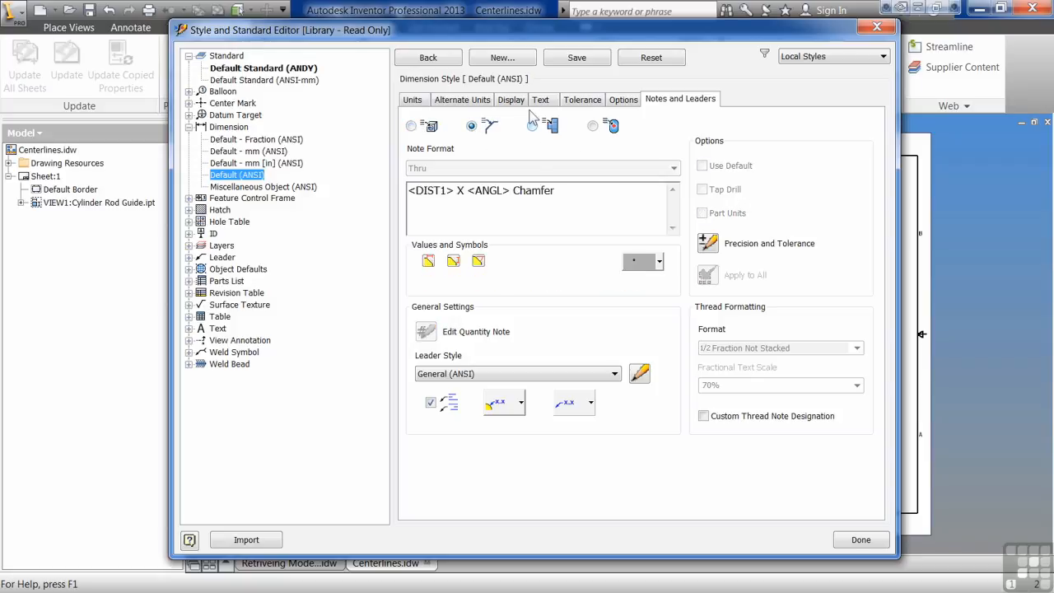
{"action": "left_click", "coordinate": [533, 126]}
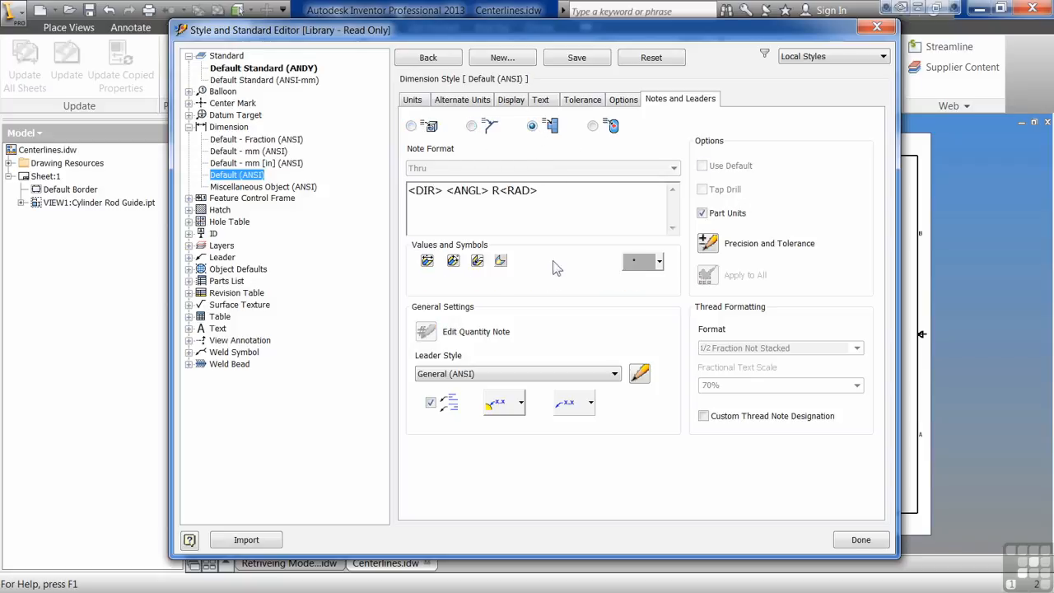
{"action": "left_click", "coordinate": [594, 127]}
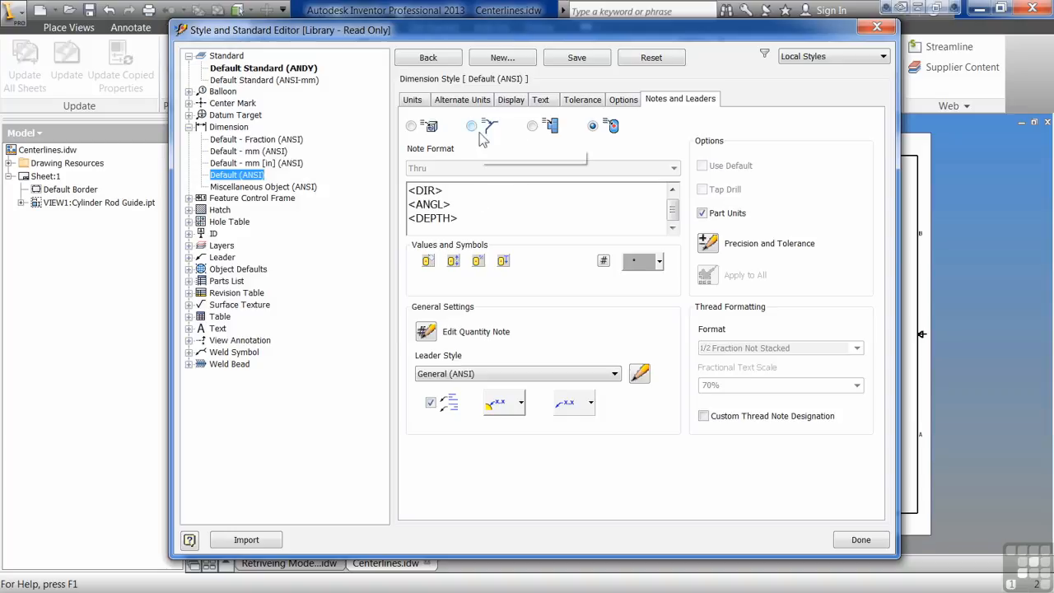
{"action": "left_click", "coordinate": [412, 127]}
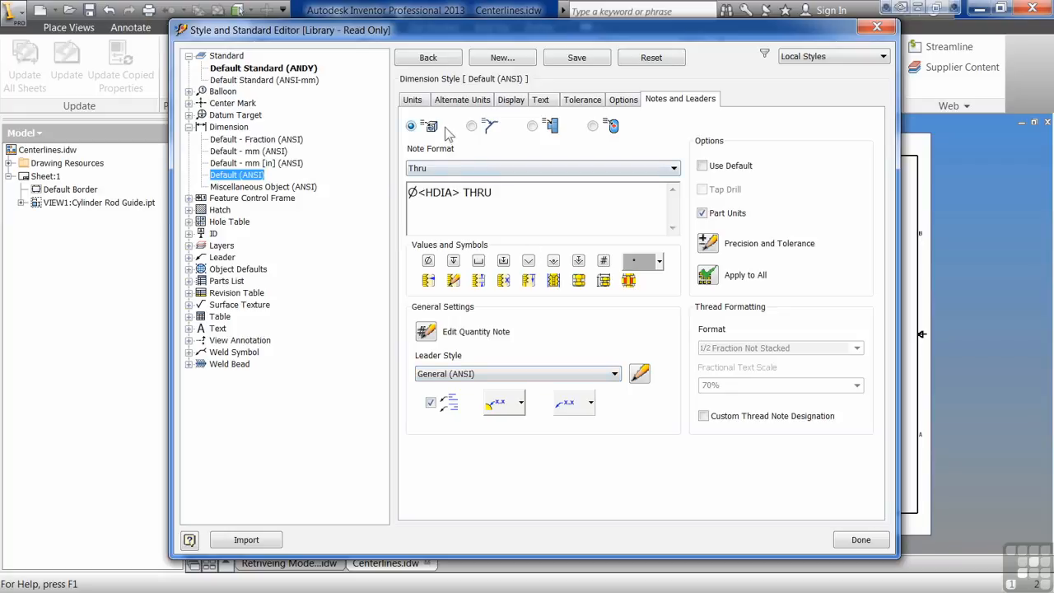
Save the Default (ANSI) dimension style edits and open the General (ANSI) leader style.
{"action": "left_click", "coordinate": [190, 258]}
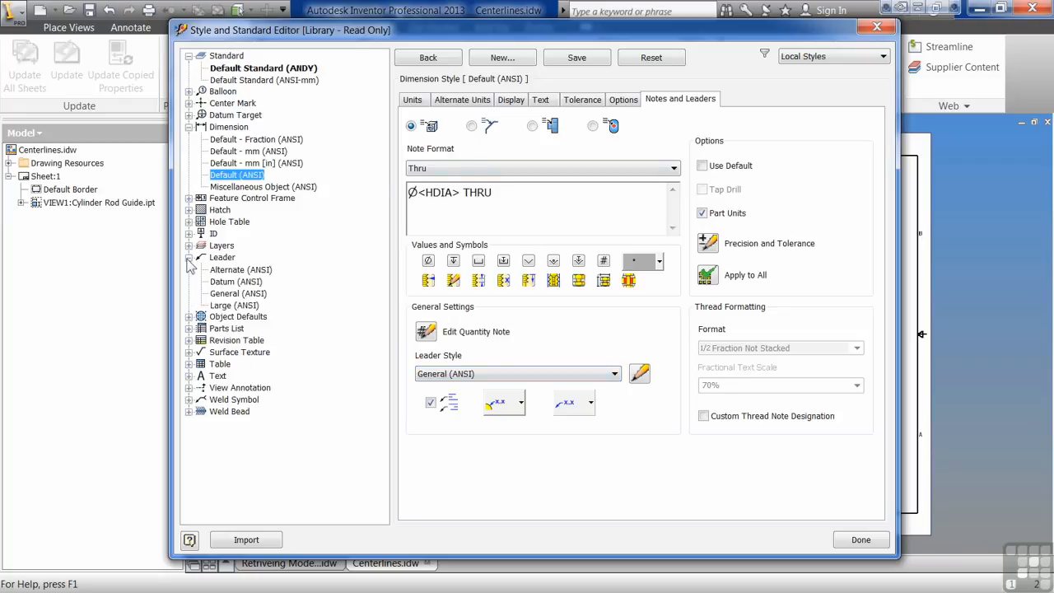
{"action": "left_click", "coordinate": [225, 294]}
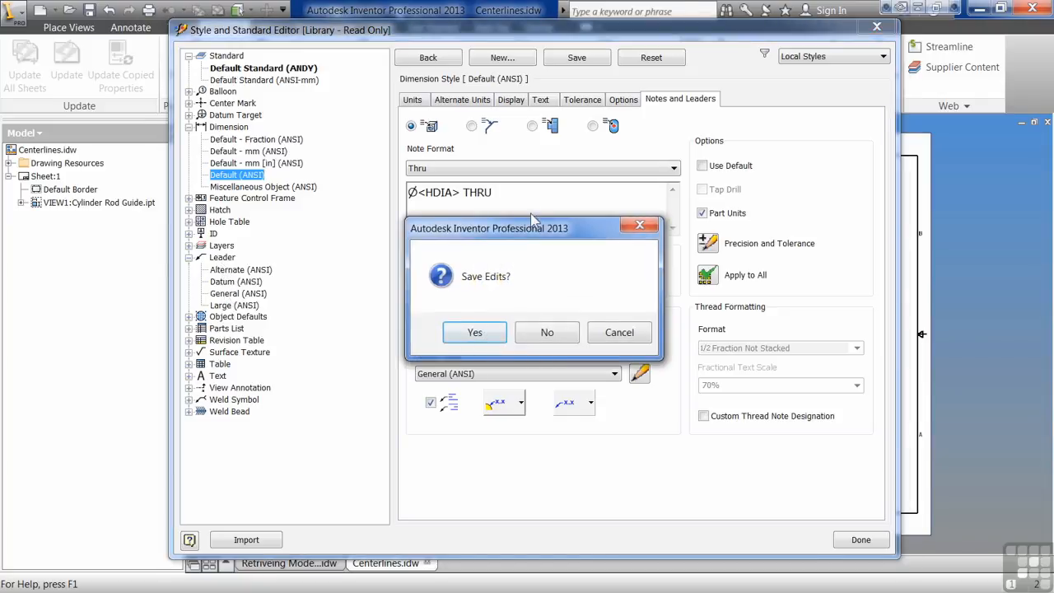
{"action": "left_click", "coordinate": [486, 341]}
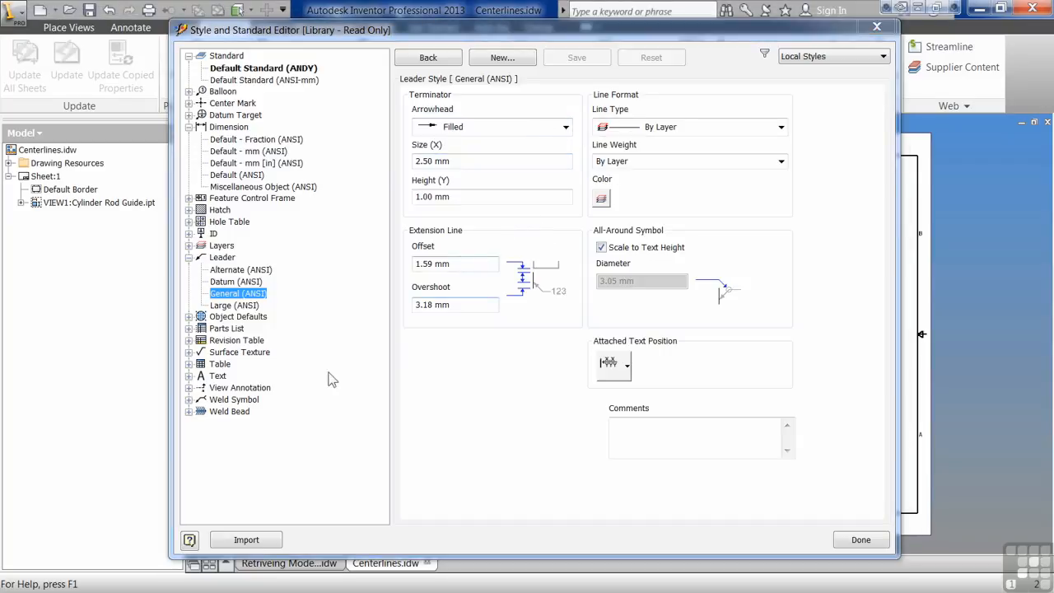
Inspect the Note Text (ANSI) and Label Text (ANSI) styles, then Center Mark (ANSI).
{"action": "left_click", "coordinate": [189, 376]}
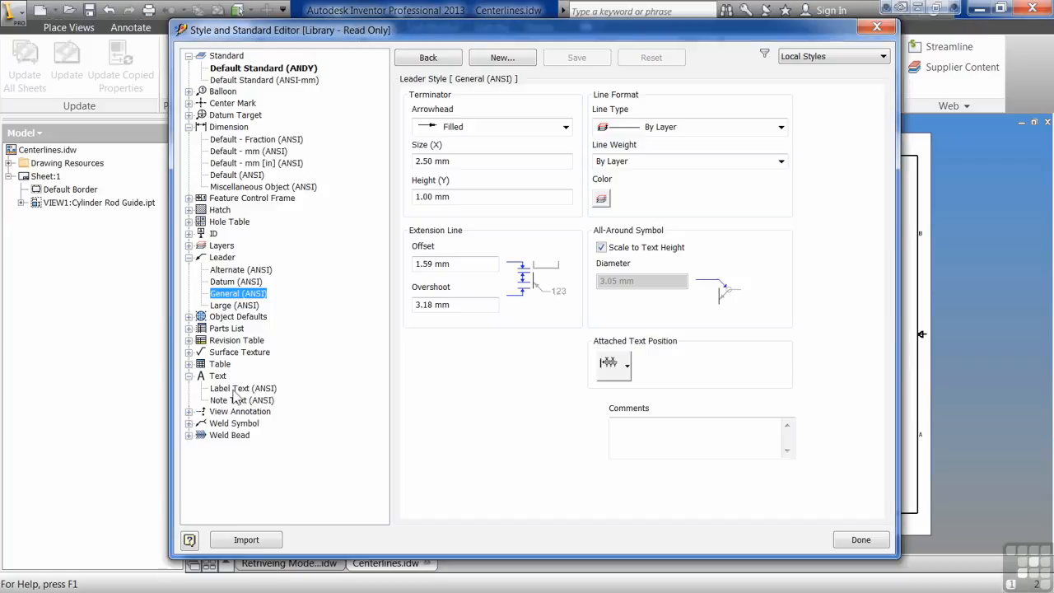
{"action": "left_click", "coordinate": [221, 401]}
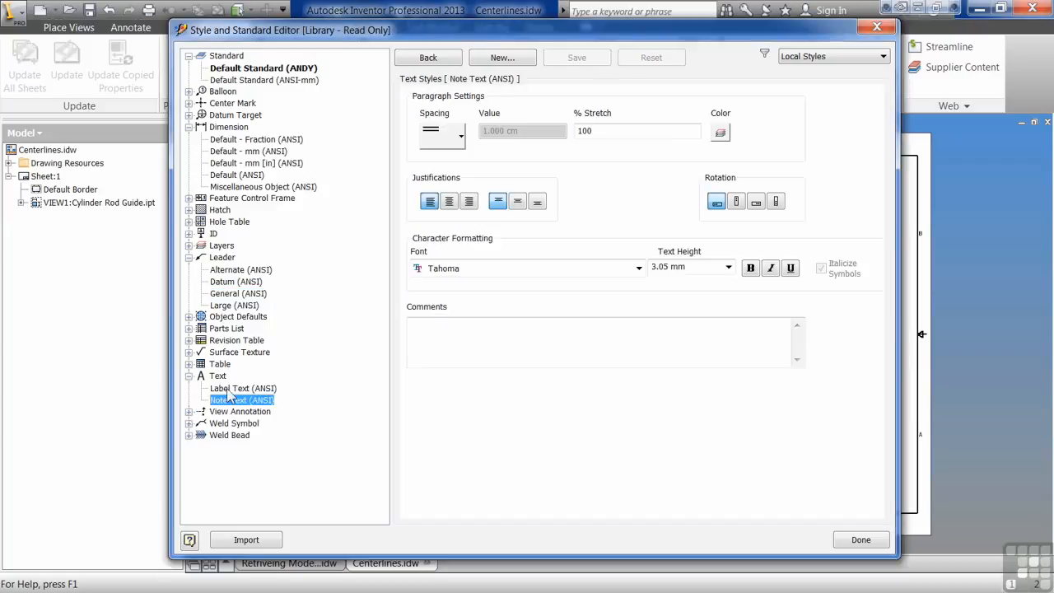
{"action": "left_click", "coordinate": [224, 389]}
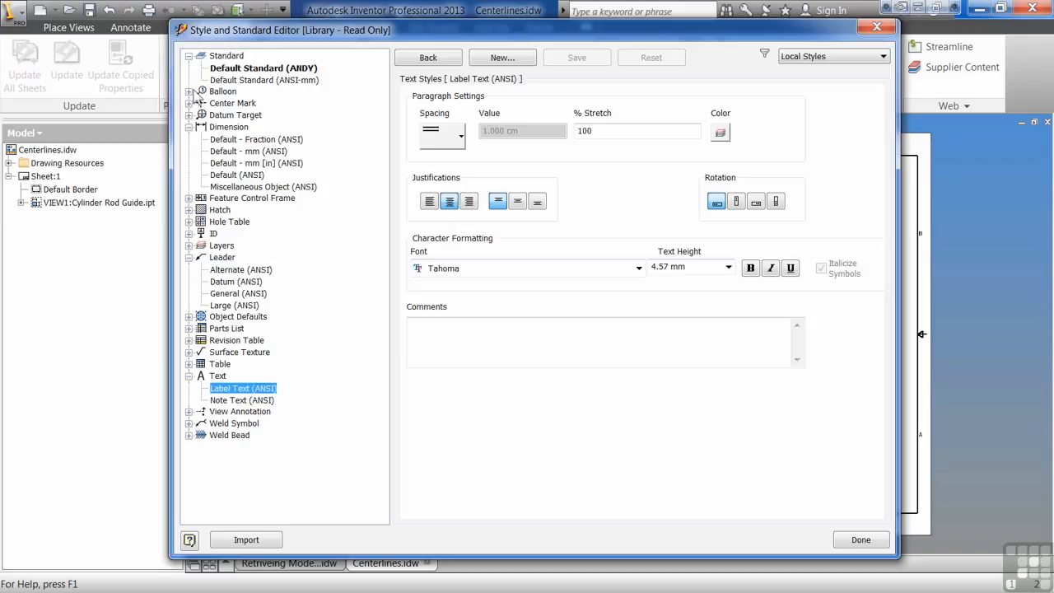
{"action": "left_click", "coordinate": [188, 103]}
{"action": "left_click", "coordinate": [234, 117]}
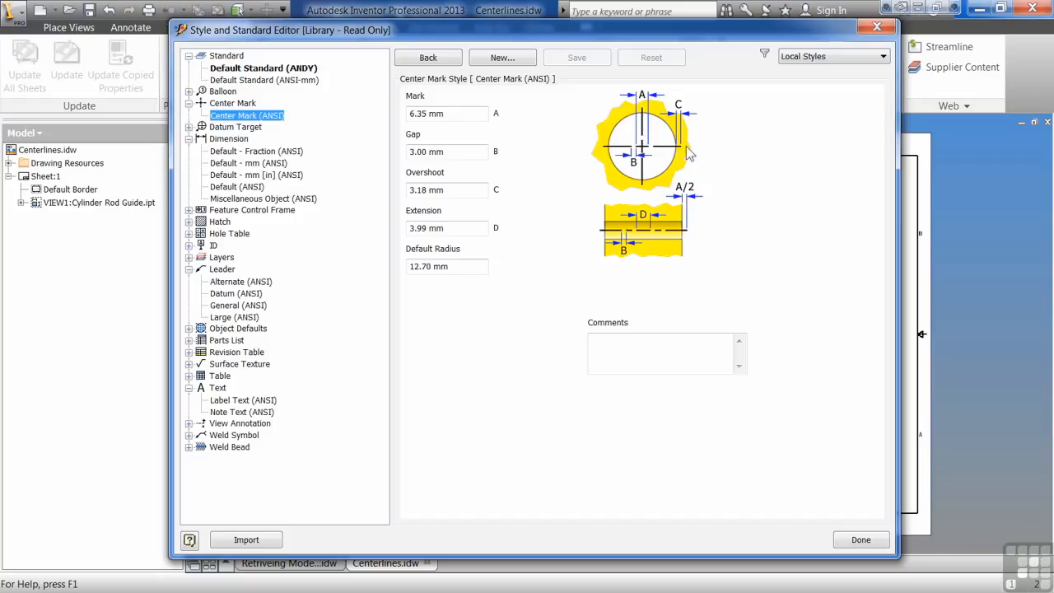
Check the style list filter and open the Object Defaults (ANSI-mm) table.
{"action": "left_click", "coordinate": [883, 56]}
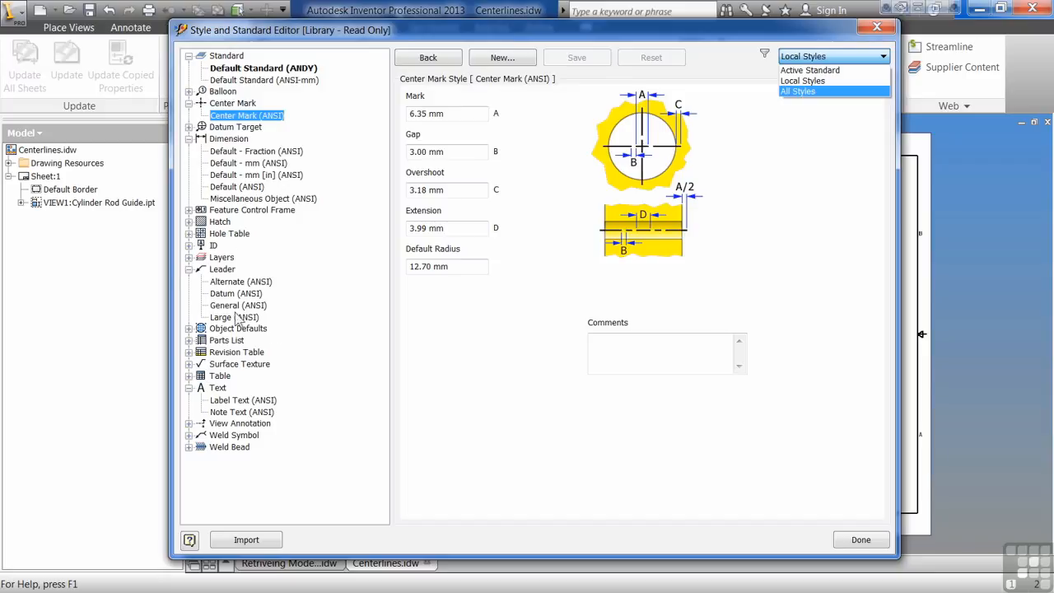
{"action": "left_click", "coordinate": [188, 328]}
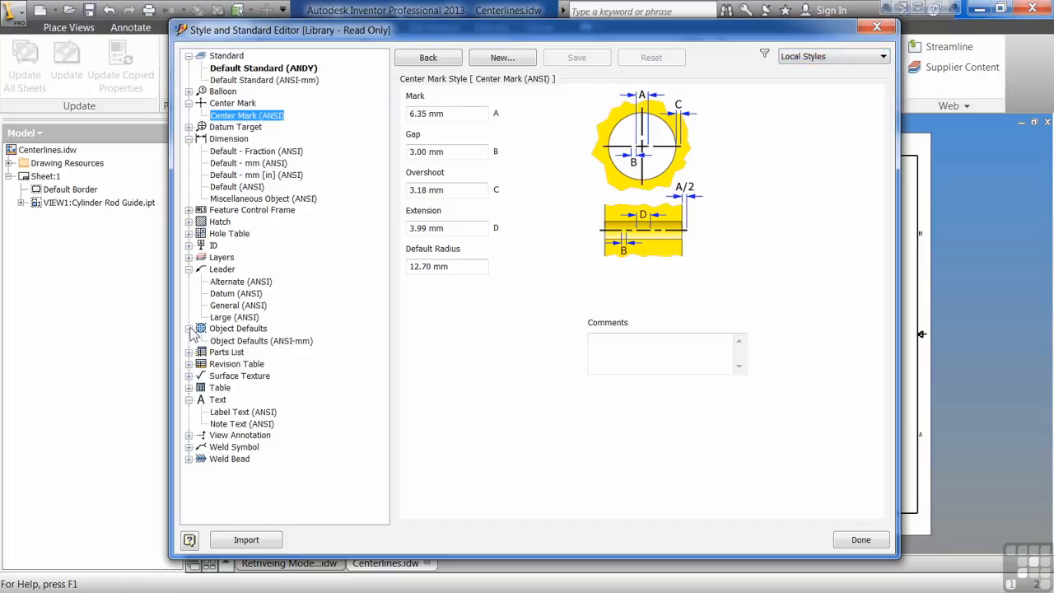
{"action": "left_click", "coordinate": [238, 341]}
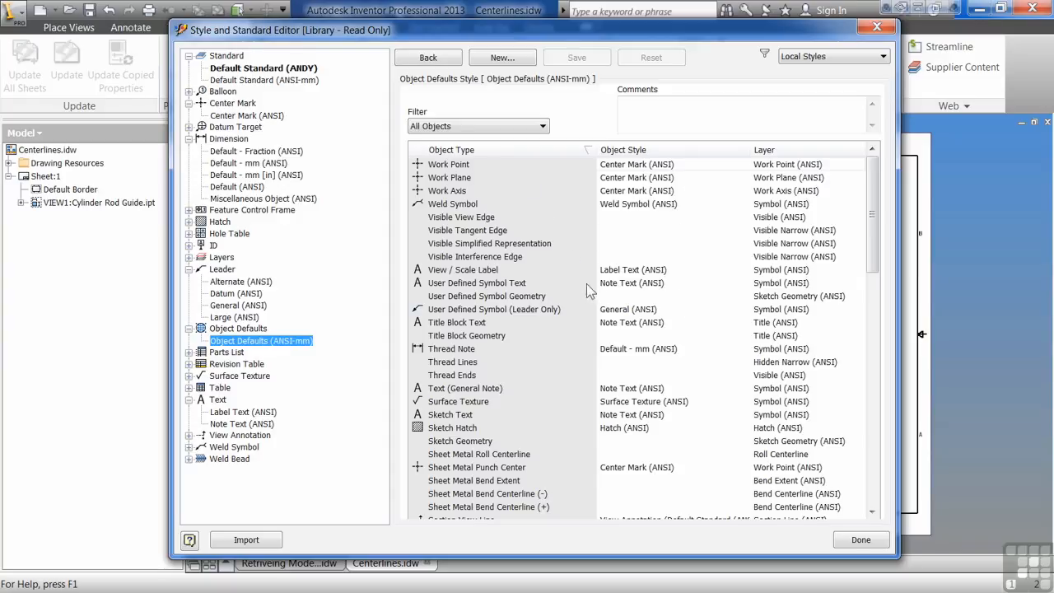
Sort the object defaults by Object Type and inspect the Bend Note, Center Mark and Baseline rows.
{"action": "scroll", "coordinate": [550, 207], "scroll_direction": "down", "scroll_amount": 3}
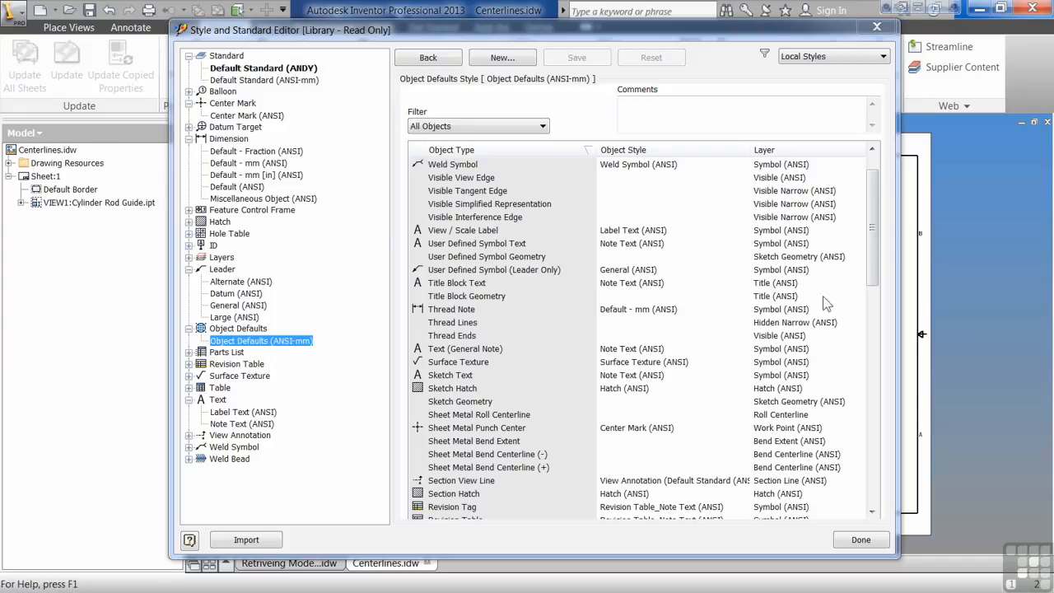
{"action": "left_click", "coordinate": [558, 149]}
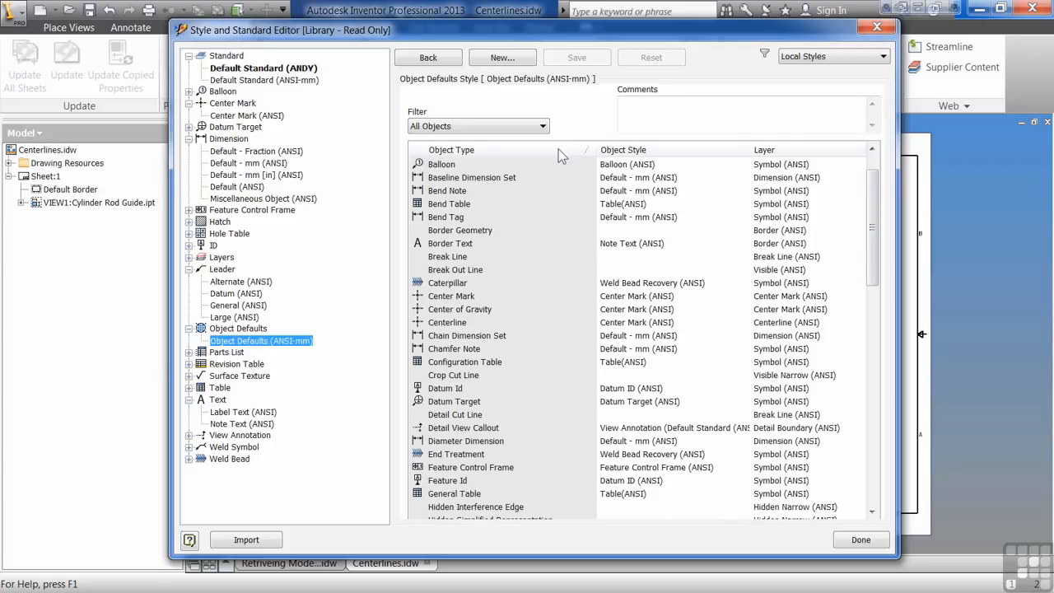
{"action": "left_click", "coordinate": [458, 194]}
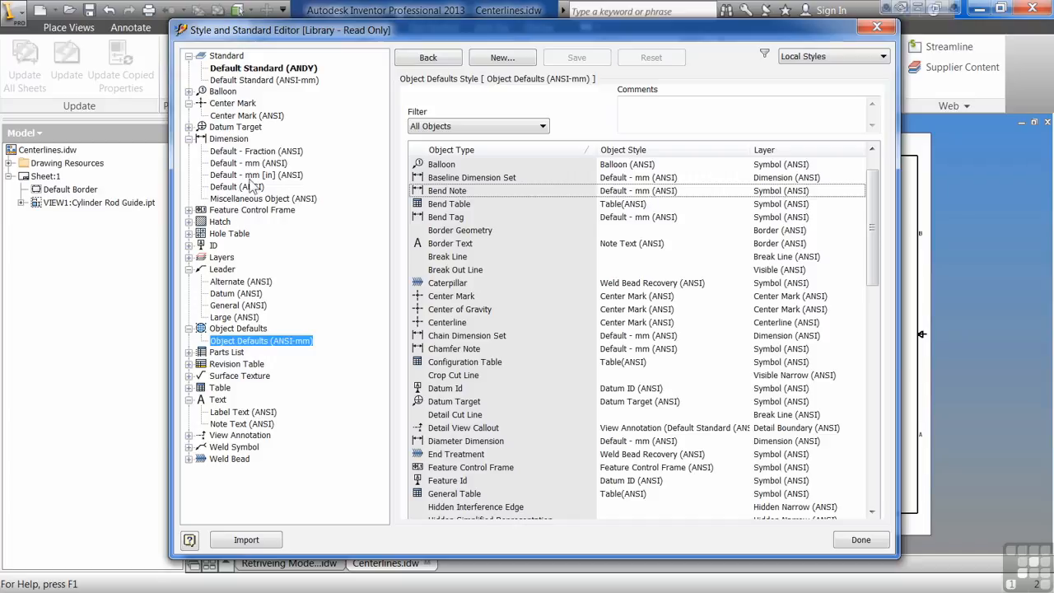
{"action": "left_click", "coordinate": [463, 299]}
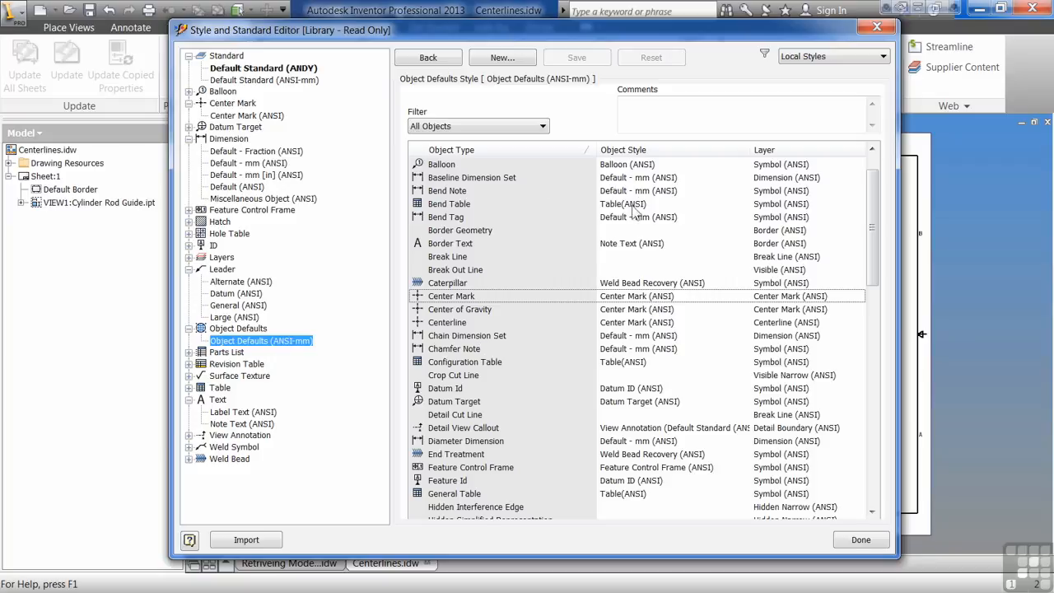
{"action": "scroll", "coordinate": [486, 428], "scroll_direction": "down", "scroll_amount": 2}
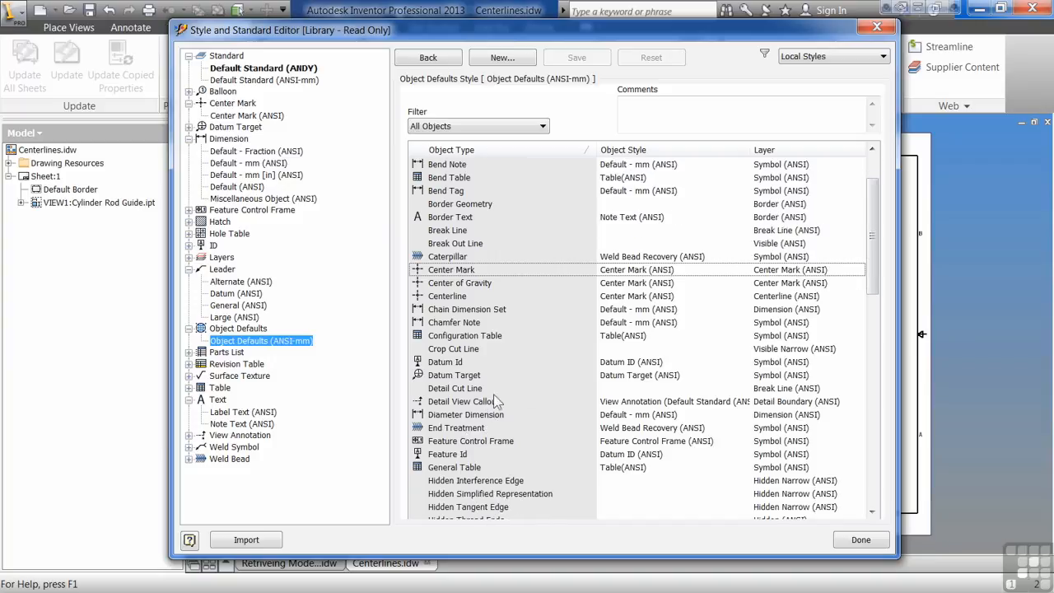
{"action": "scroll", "coordinate": [584, 437], "scroll_direction": "up", "scroll_amount": 2}
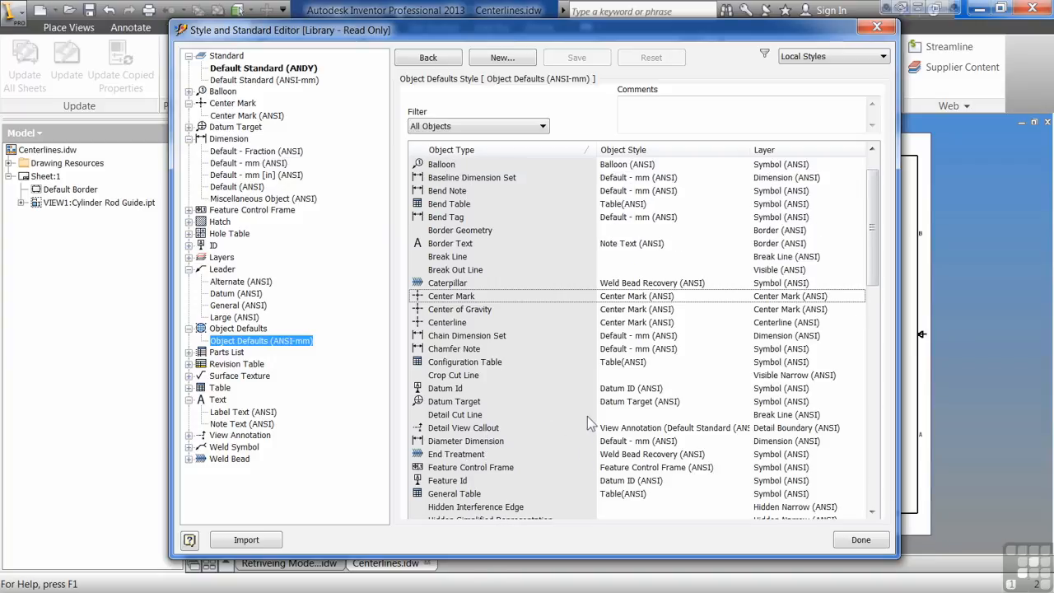
{"action": "left_click", "coordinate": [546, 180]}
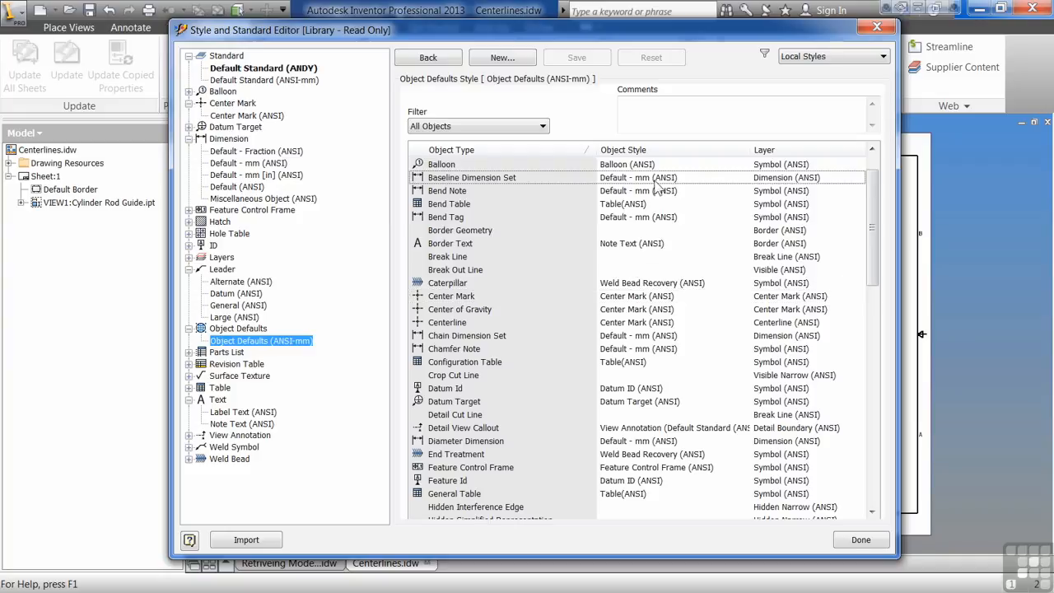
Sort by Object Style and select the note and dimension rows using Default - mm (ANSI).
{"action": "left_click", "coordinate": [641, 152]}
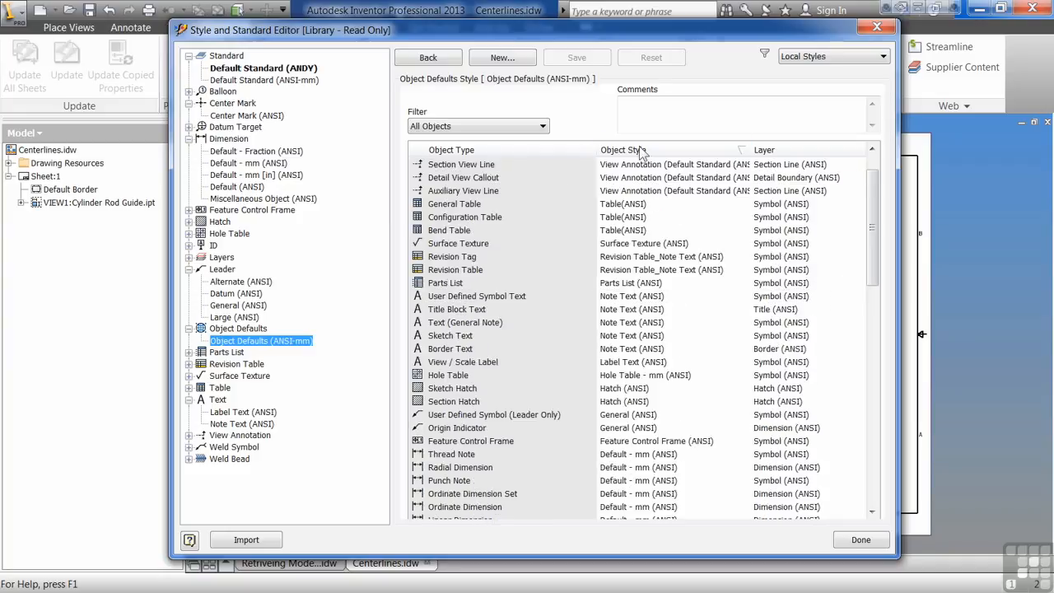
{"action": "scroll", "coordinate": [576, 294], "scroll_direction": "down", "scroll_amount": 4}
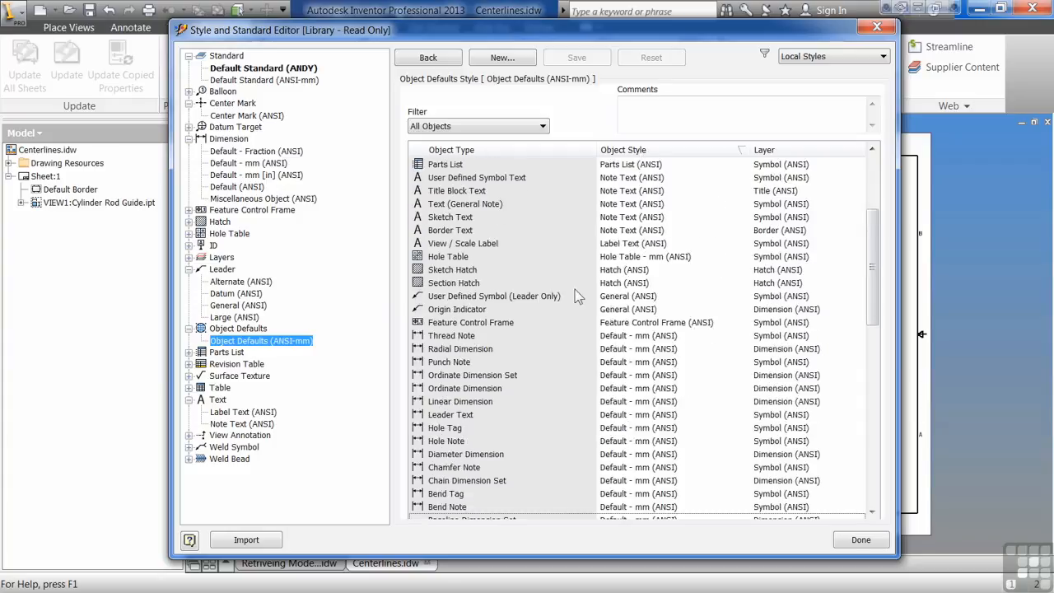
{"action": "scroll", "coordinate": [573, 266], "scroll_direction": "down", "scroll_amount": 1}
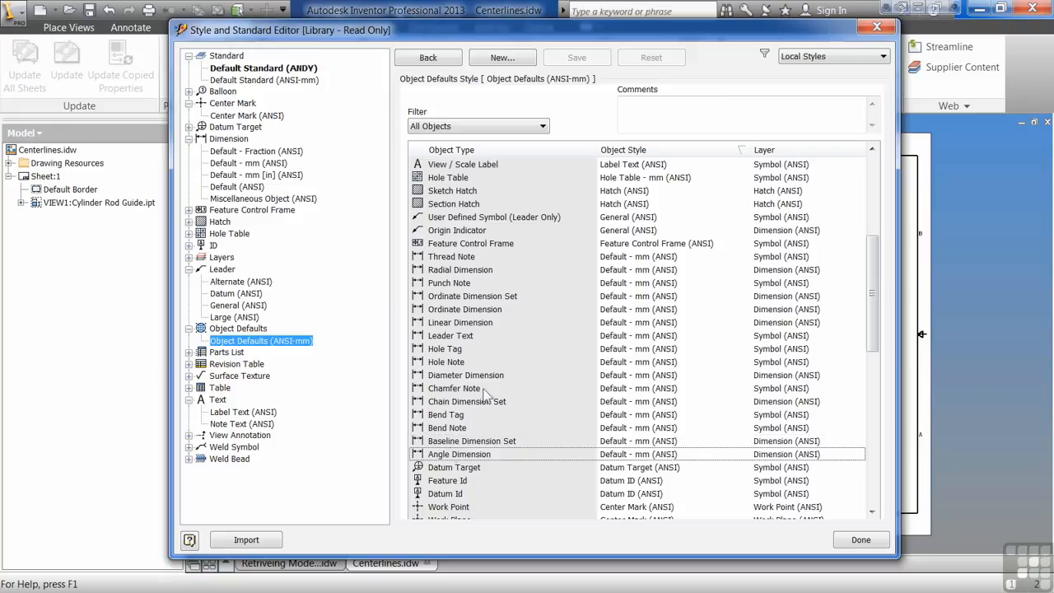
{"action": "left_click", "coordinate": [484, 260]}
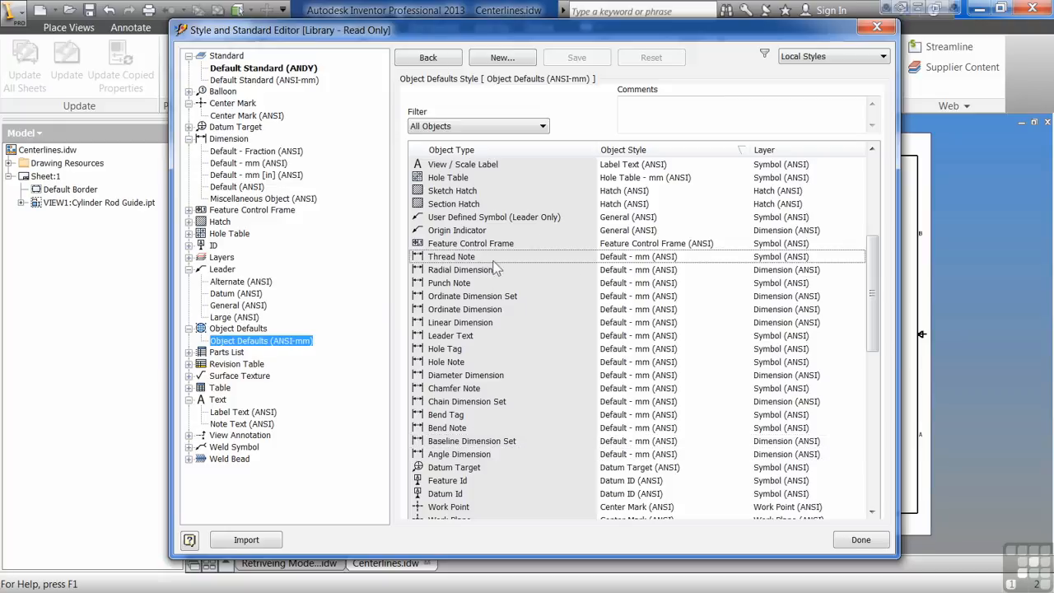
{"action": "left_click", "coordinate": [659, 259]}
{"action": "left_click", "coordinate": [669, 284]}
{"action": "left_click", "coordinate": [662, 337]}
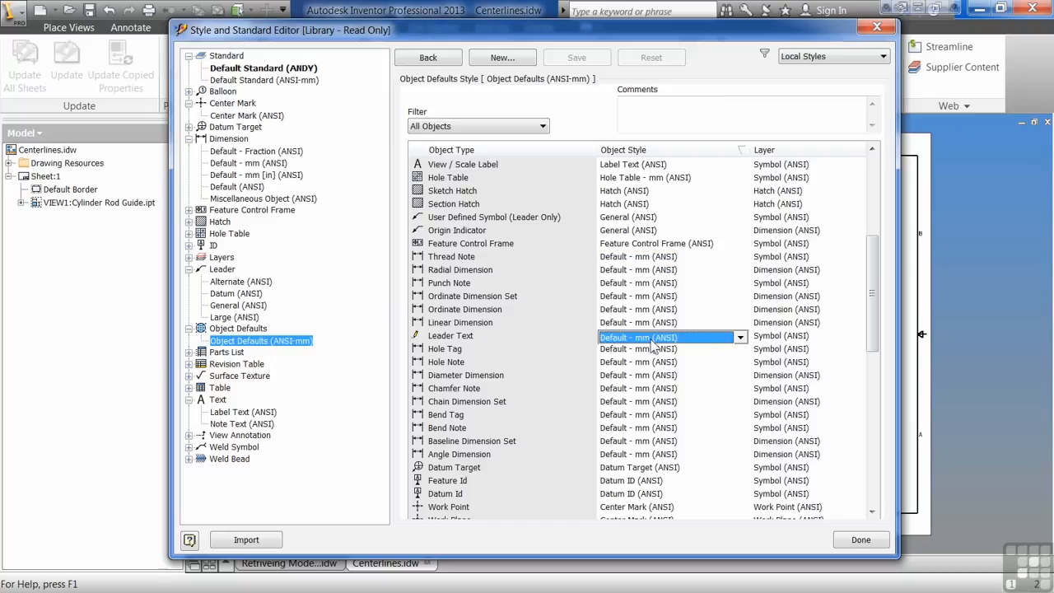
{"action": "left_click", "coordinate": [635, 429]}
{"action": "left_click", "coordinate": [641, 455]}
{"action": "left_click", "coordinate": [642, 429]}
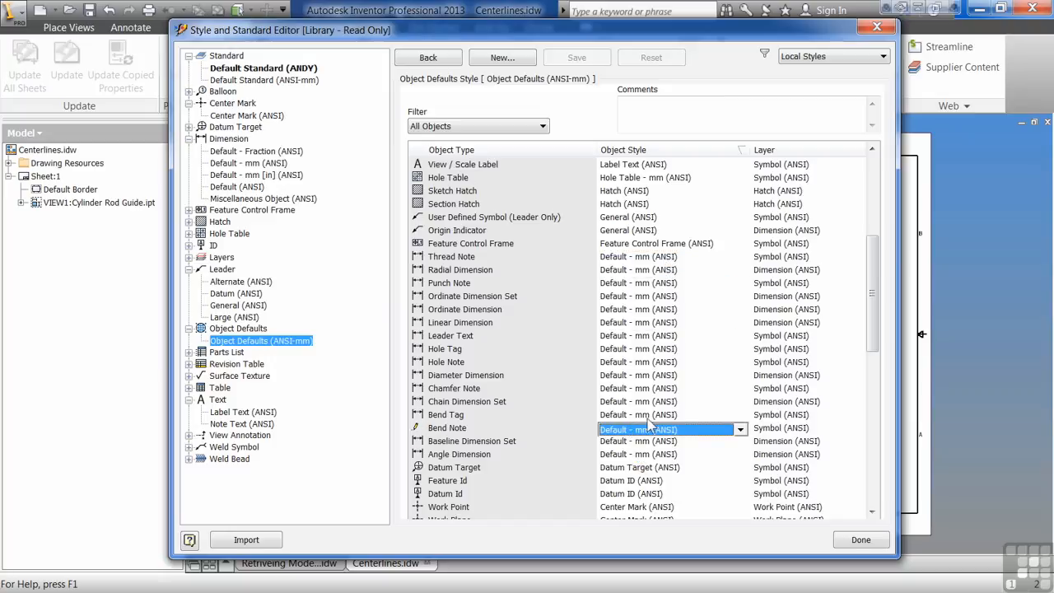
{"action": "left_click", "coordinate": [658, 389]}
{"action": "left_click", "coordinate": [665, 326]}
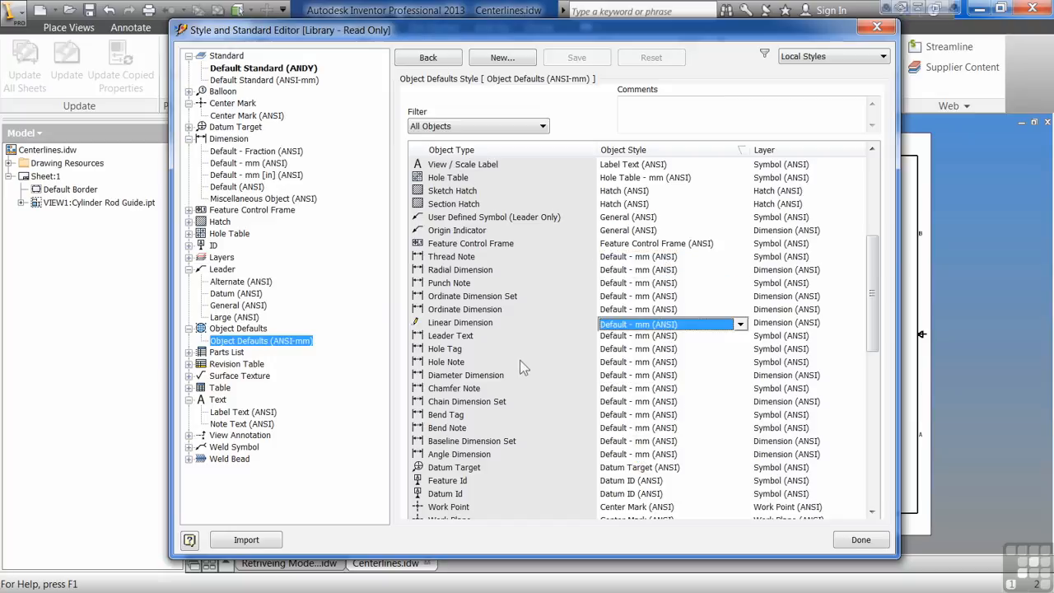
{"action": "scroll", "coordinate": [494, 379], "scroll_direction": "down", "scroll_amount": 5}
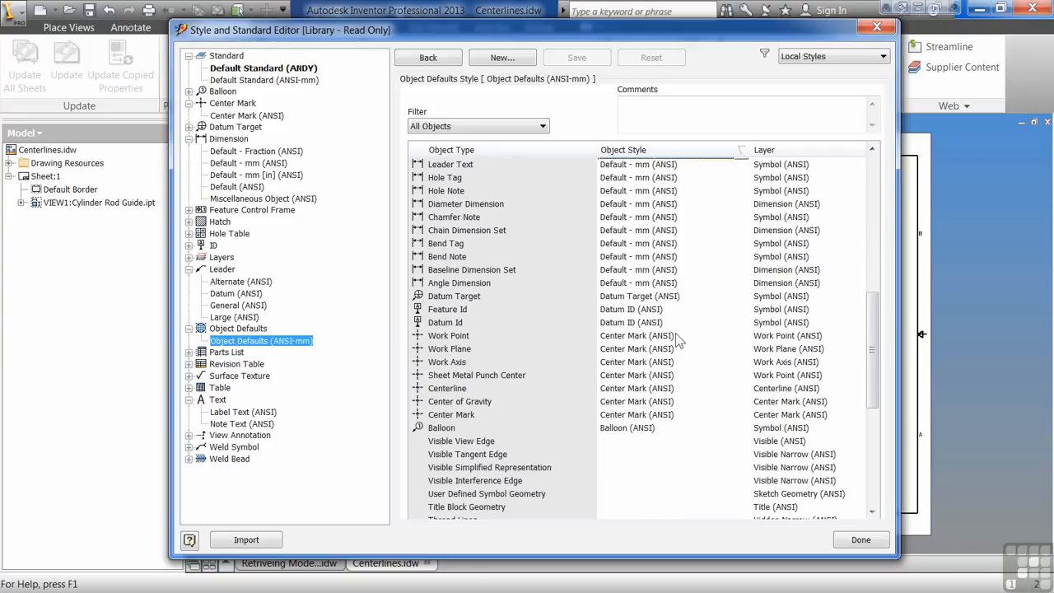
{"action": "scroll", "coordinate": [622, 364], "scroll_direction": "up", "scroll_amount": 6}
Expand Dimension in the style tree to list its five styles, including Default (ANSI) and Default - mm (ANSI).
{"action": "scroll", "coordinate": [625, 393], "scroll_direction": "up", "scroll_amount": 4}
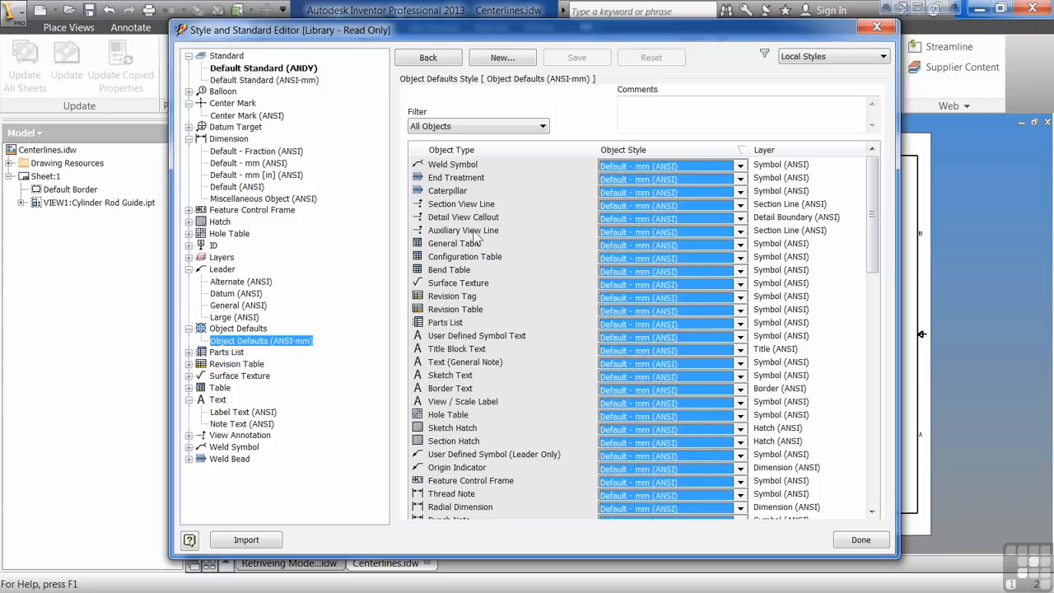
{"action": "mouse_move", "coordinate": [877, 203]}
{"action": "left_mouse_down"}
{"action": "mouse_move", "coordinate": [854, 451]}
{"action": "mouse_move", "coordinate": [875, 385]}
{"action": "mouse_move", "coordinate": [867, 183]}
{"action": "left_mouse_up"}
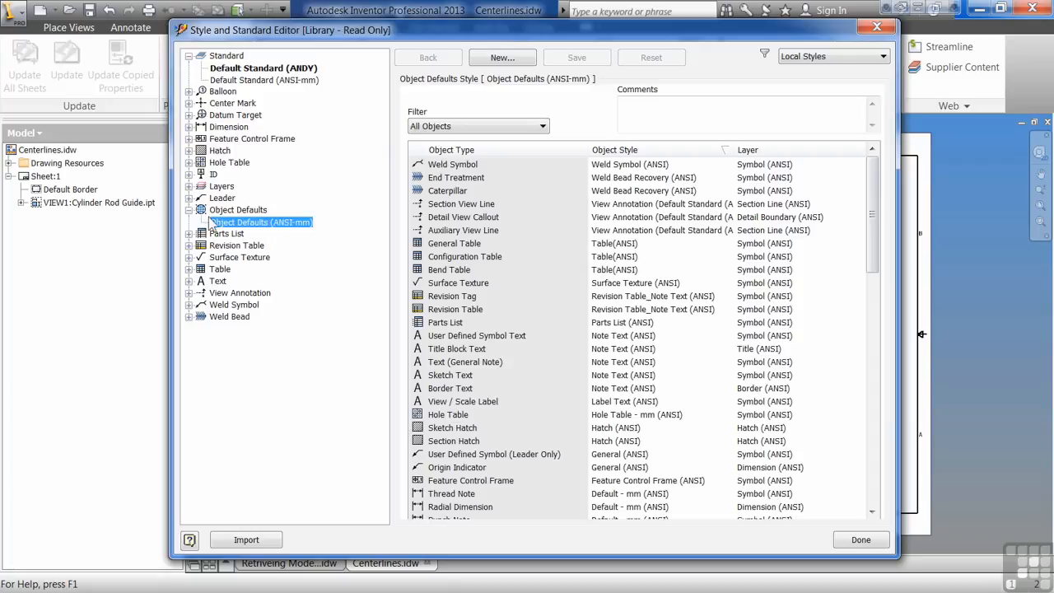
{"action": "left_click", "coordinate": [192, 127]}
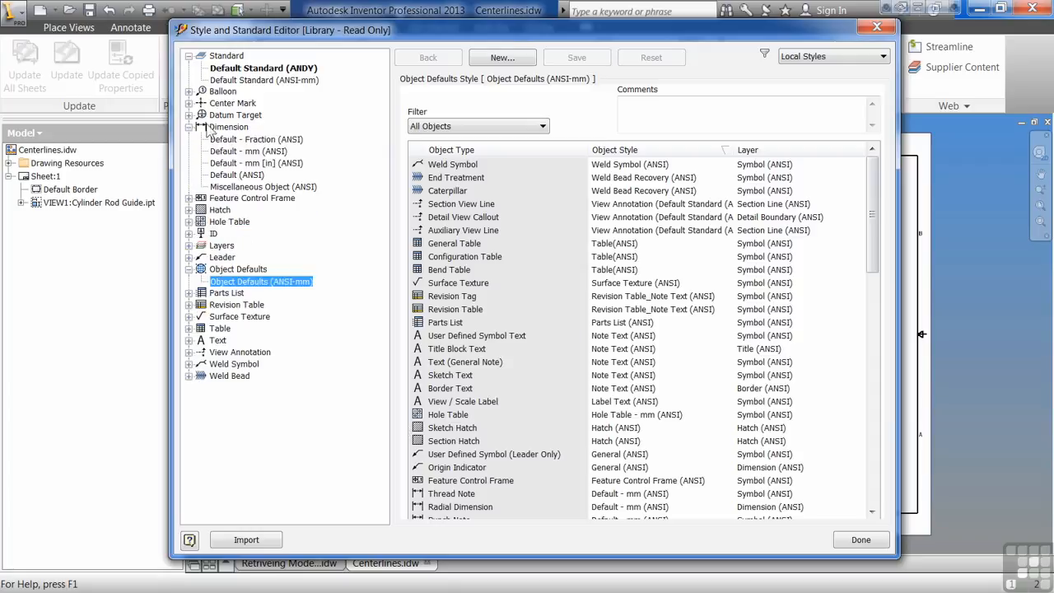
Create a new local dimension style from Default (ANSI) named 'Copy of Default (ANDY)'.
{"action": "left_click", "coordinate": [237, 176]}
{"action": "left_click", "coordinate": [499, 60]}
{"action": "left_click", "coordinate": [272, 163]}
{"action": "type", "text": "DY"}
{"action": "key", "text": "Delete"}
{"action": "key", "text": "Delete"}
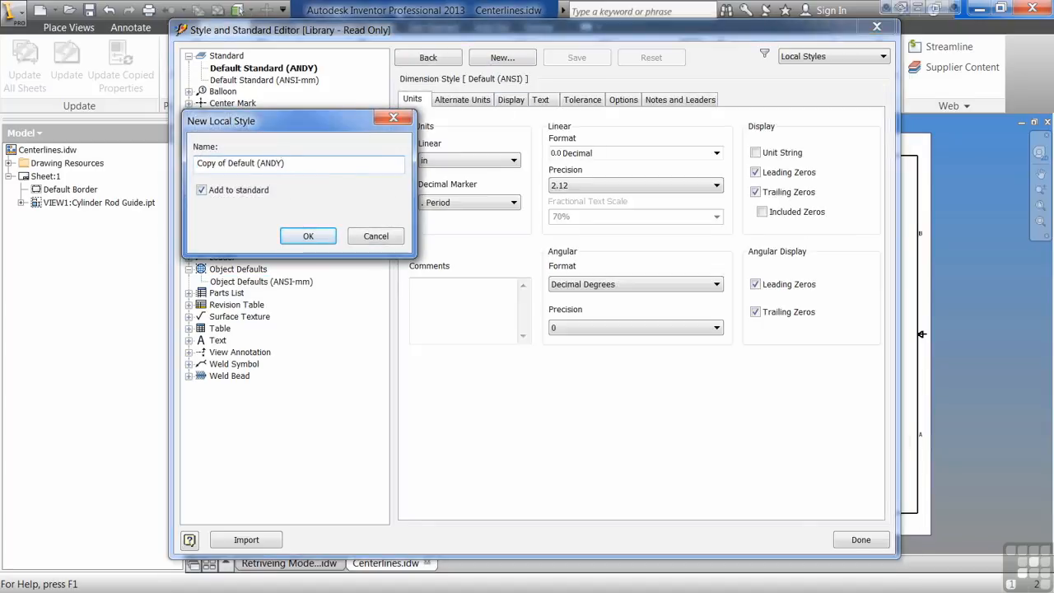
{"action": "left_click", "coordinate": [308, 236]}
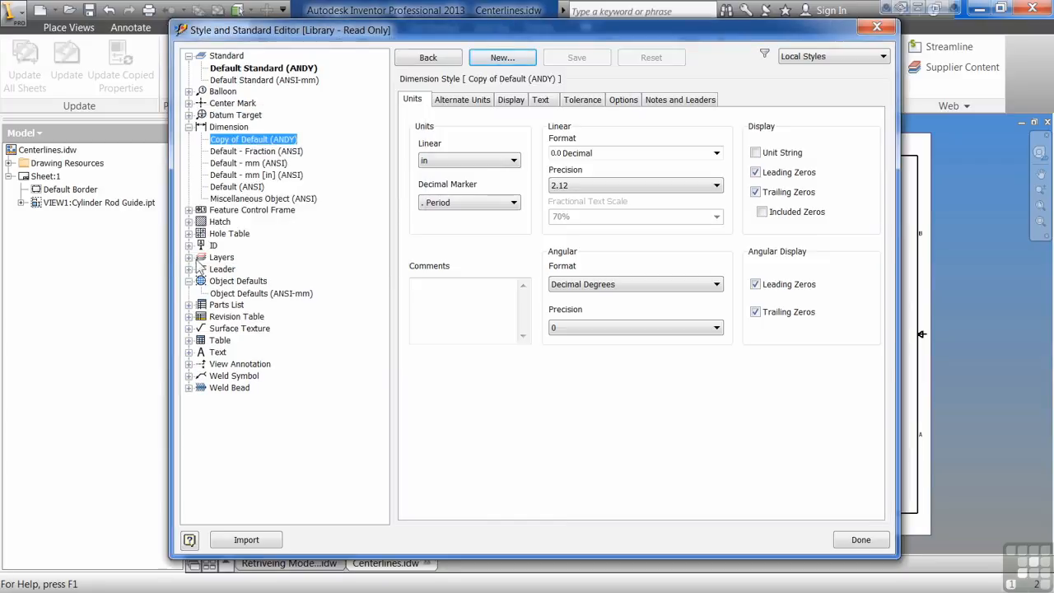
In Object Defaults (ANSI-mm), set Thread Note to use Copy of Default (ANDY).
{"action": "left_click", "coordinate": [230, 294]}
{"action": "left_click", "coordinate": [715, 314]}
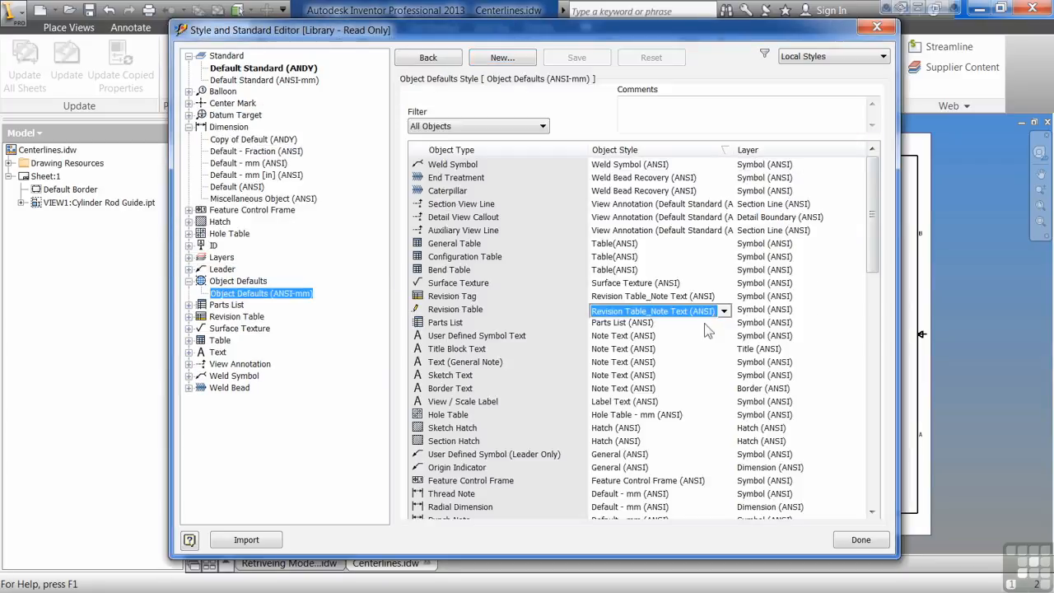
{"action": "left_click", "coordinate": [647, 497]}
{"action": "left_click", "coordinate": [647, 497]}
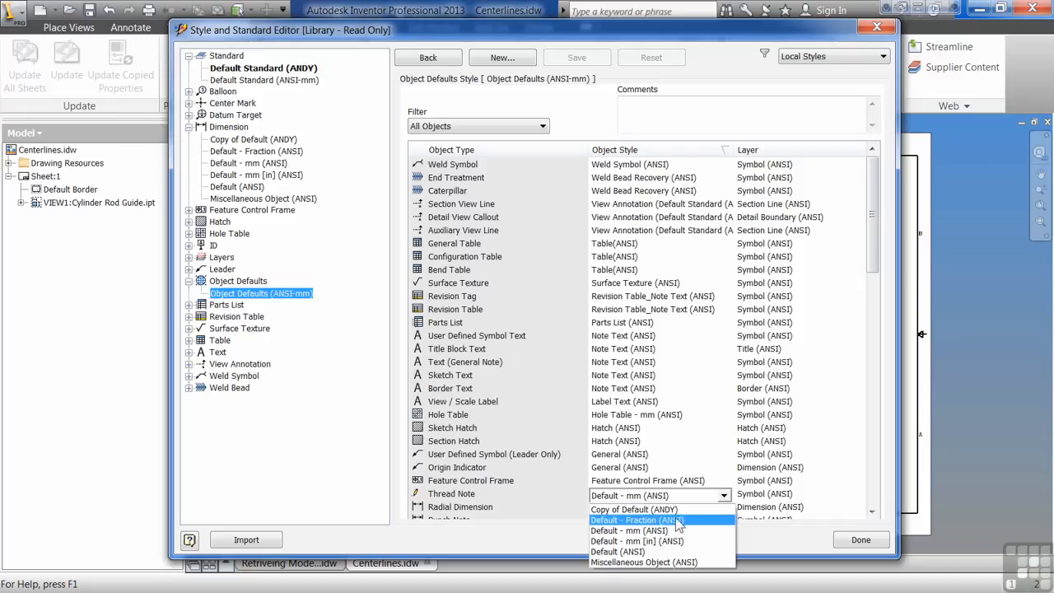
{"action": "left_click", "coordinate": [678, 509]}
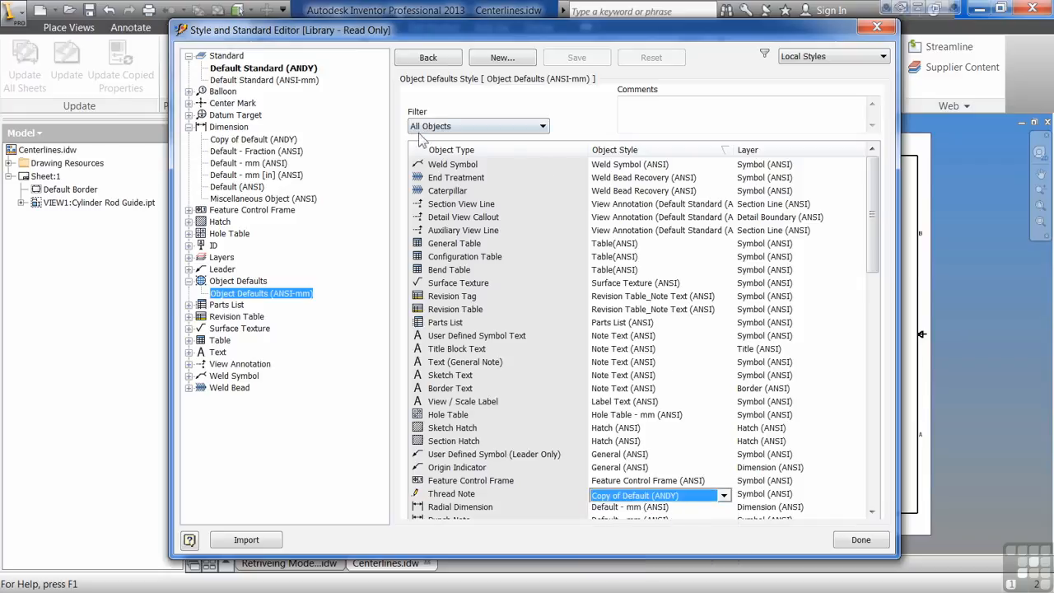
{"action": "left_click", "coordinate": [237, 151]}
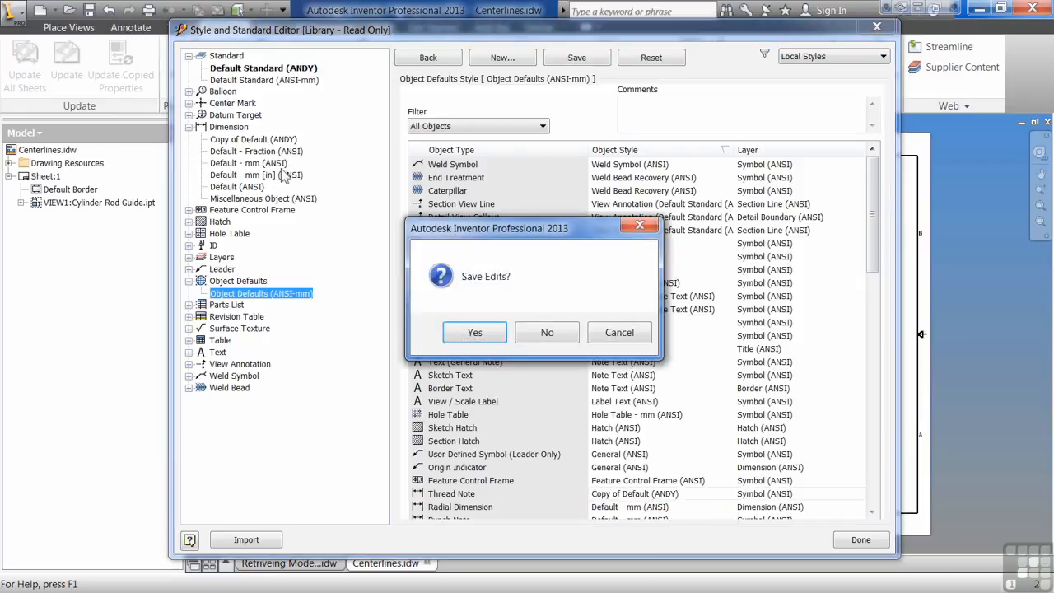
Save the pending edits and rename Copy of Default (ANDY) to 'Default (ANDY)'.
{"action": "key", "text": "Return"}
{"action": "right_click", "coordinate": [234, 139]}
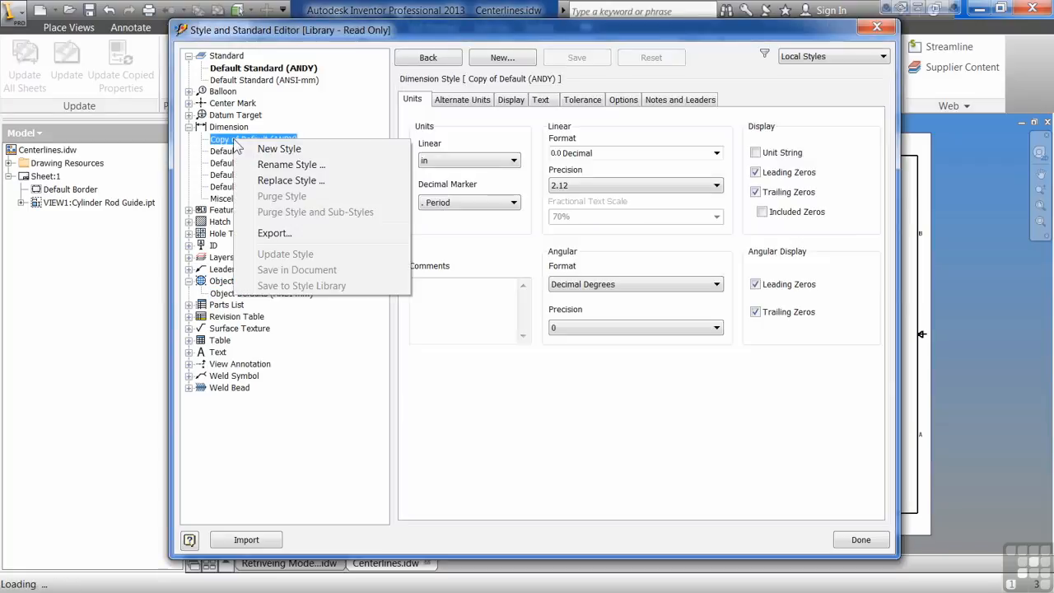
{"action": "left_click", "coordinate": [239, 145]}
{"action": "left_click_drag", "start_coordinate": [216, 164], "coordinate": [134, 165]}
{"action": "key", "text": "BackSpace"}
{"action": "left_click", "coordinate": [308, 237]}
Set Radial Dimension, Punch Note and Ordinate Dimension Set object defaults to Default (ANDY).
{"action": "left_click", "coordinate": [264, 294]}
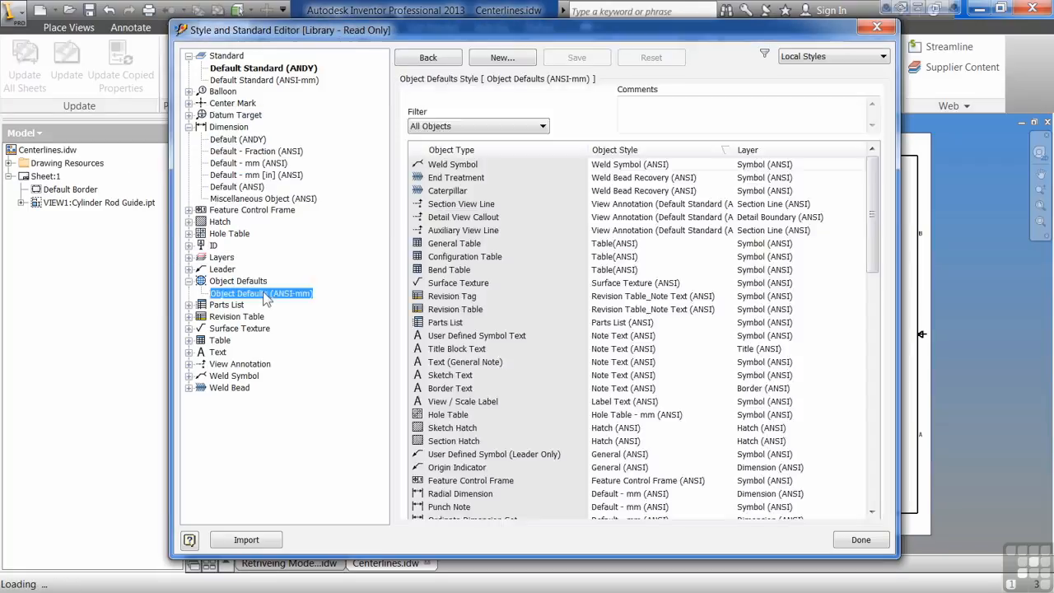
{"action": "left_click_drag", "start_coordinate": [877, 176], "coordinate": [874, 225]}
{"action": "left_click", "coordinate": [647, 336]}
{"action": "left_click", "coordinate": [647, 338]}
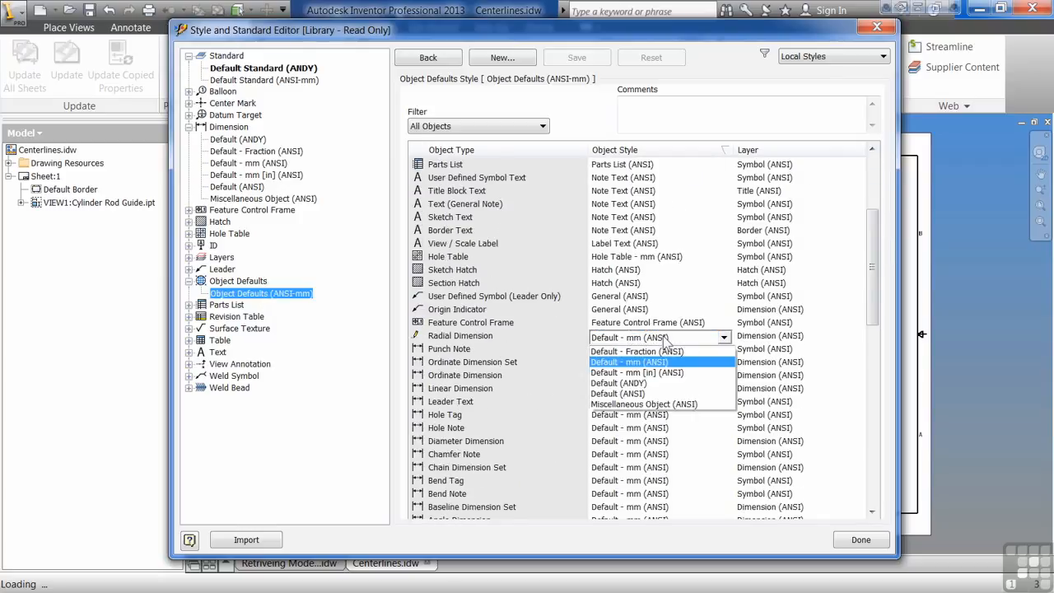
{"action": "left_click", "coordinate": [651, 383]}
{"action": "left_click", "coordinate": [651, 349]}
{"action": "left_click", "coordinate": [651, 350]}
{"action": "left_click", "coordinate": [660, 397]}
{"action": "left_click", "coordinate": [659, 363]}
{"action": "left_click", "coordinate": [659, 363]}
Set Ordinate Dimension, Linear Dimension and Leader Text object defaults to Default (ANDY).
{"action": "left_click", "coordinate": [659, 412]}
{"action": "left_click", "coordinate": [657, 377]}
{"action": "left_click", "coordinate": [656, 378]}
{"action": "left_click", "coordinate": [651, 422]}
{"action": "left_click", "coordinate": [659, 389]}
{"action": "left_click", "coordinate": [659, 390]}
{"action": "left_click", "coordinate": [651, 435]}
{"action": "left_click", "coordinate": [656, 403]}
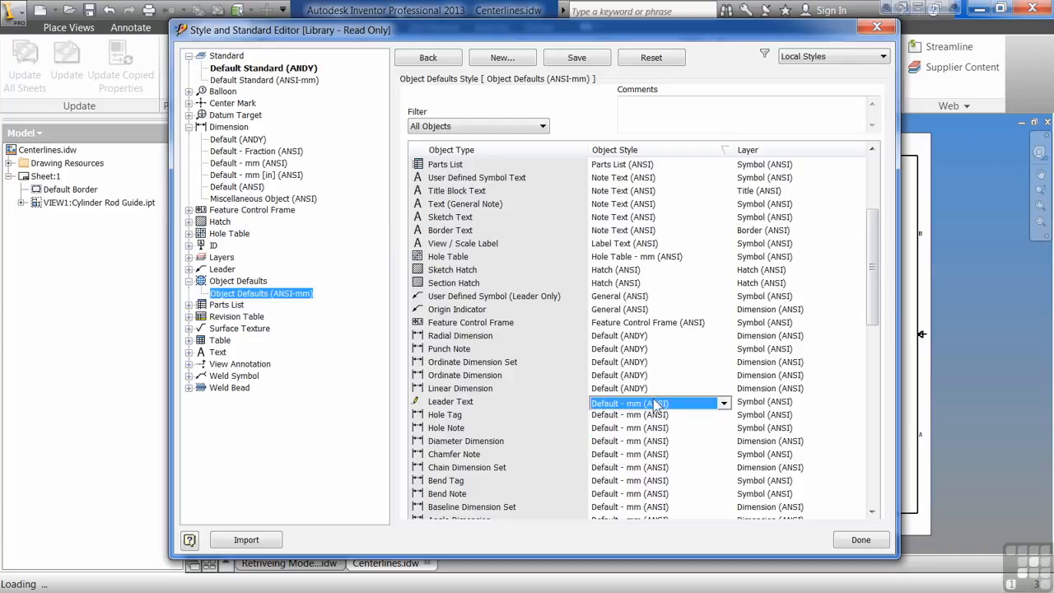
{"action": "left_click", "coordinate": [657, 403]}
{"action": "left_click", "coordinate": [647, 449]}
{"action": "left_click", "coordinate": [623, 337]}
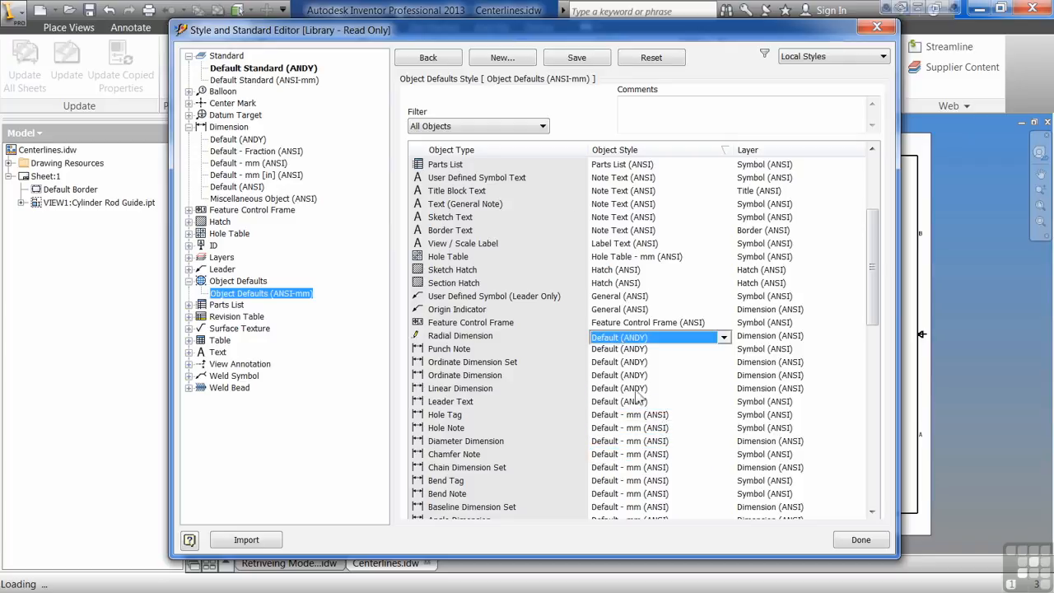
Save the object default changes, close the style editor, and switch to Retrieving Model Dimensions-II.
{"action": "left_click", "coordinate": [576, 58]}
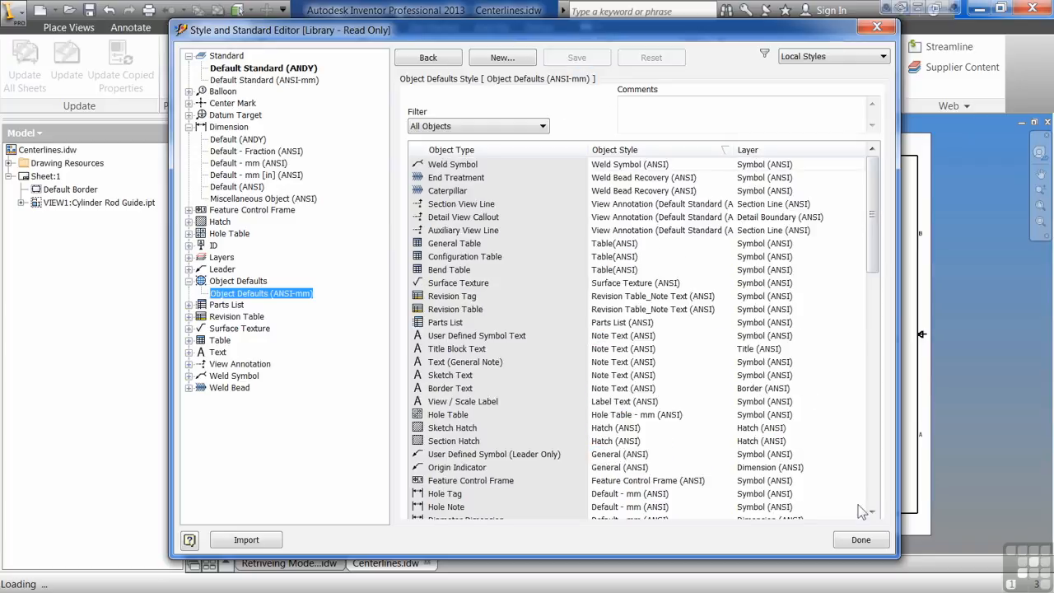
{"action": "left_click", "coordinate": [861, 540]}
{"action": "left_click", "coordinate": [301, 568]}
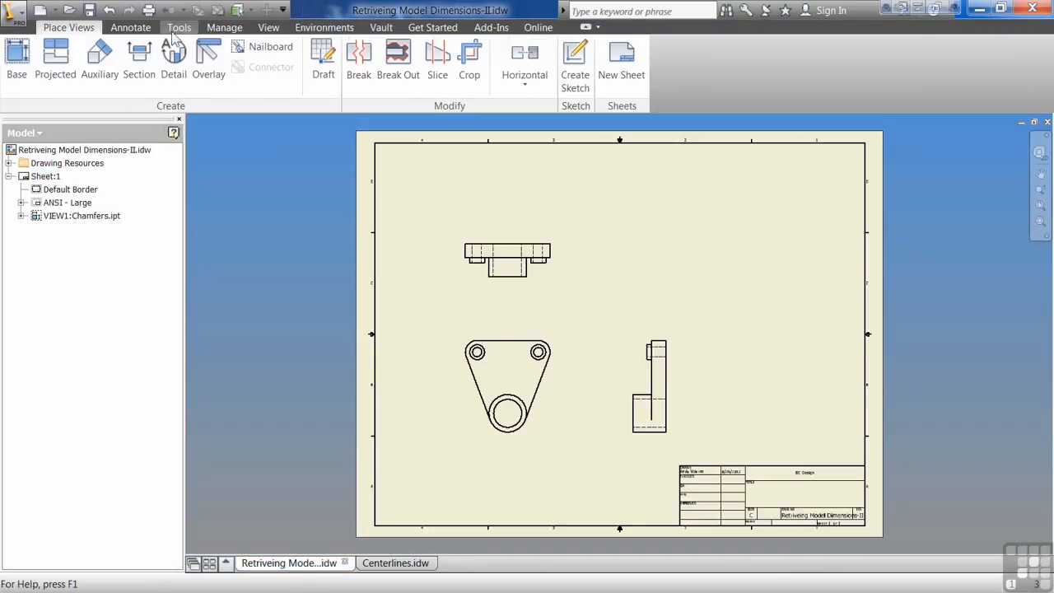
{"action": "left_click", "coordinate": [224, 27]}
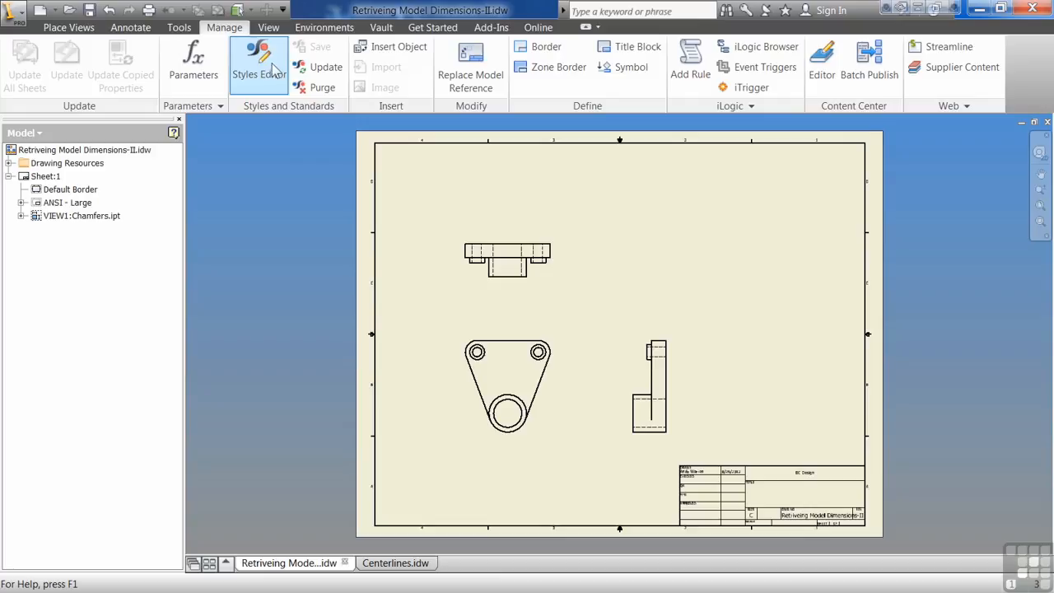
{"action": "left_click", "coordinate": [269, 91]}
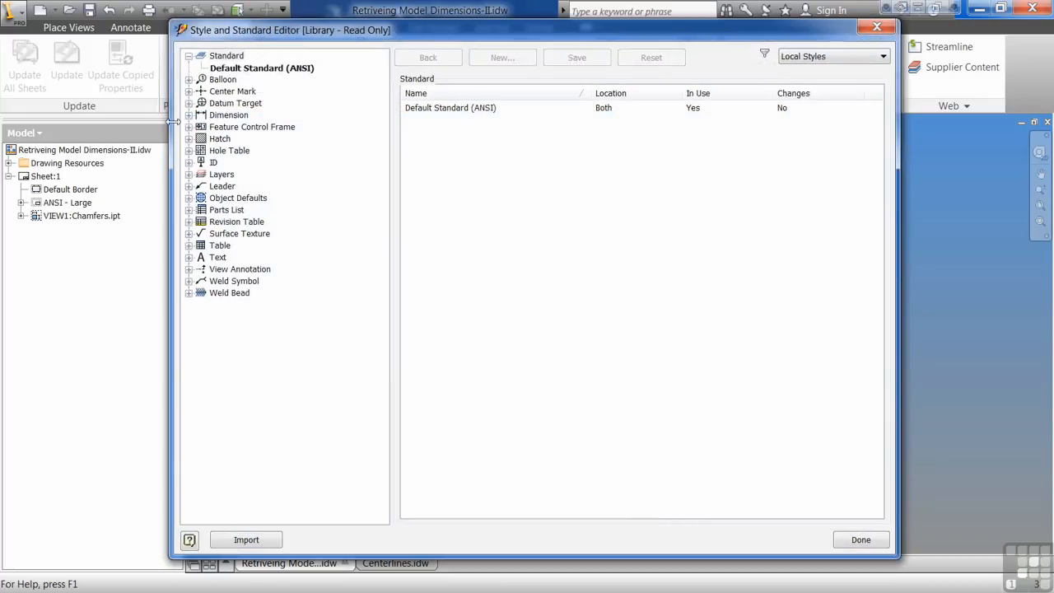
{"action": "left_click", "coordinate": [189, 116]}
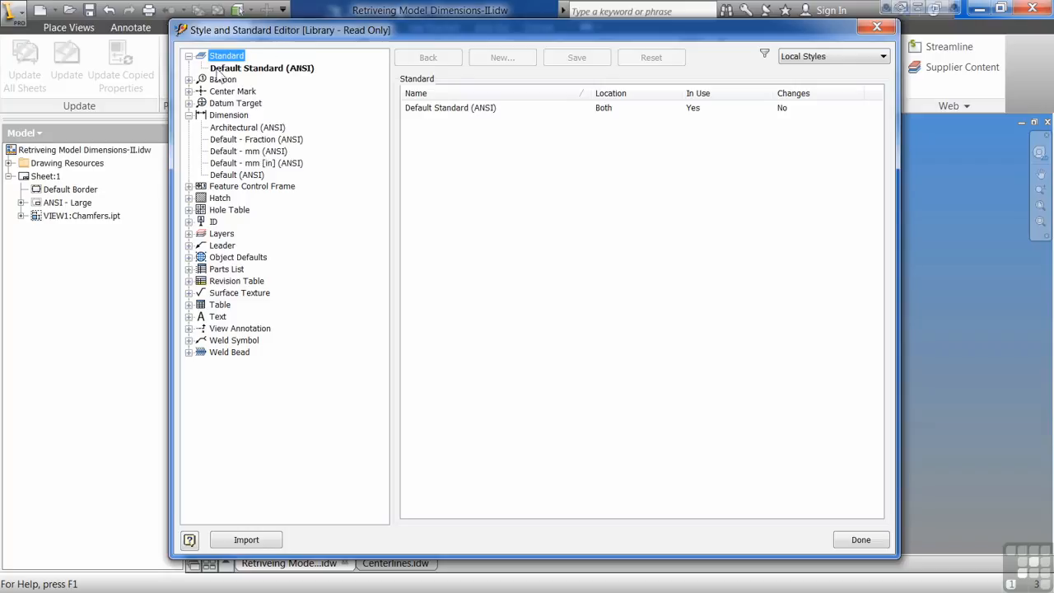
{"action": "left_click", "coordinate": [293, 68]}
{"action": "left_click", "coordinate": [231, 139]}
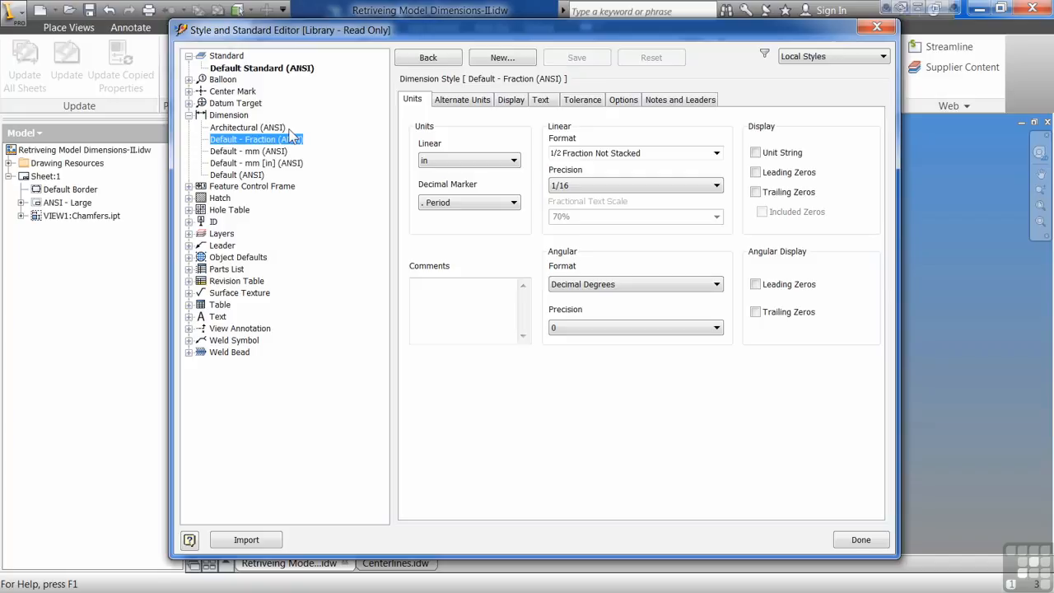
{"action": "left_click", "coordinate": [884, 540]}
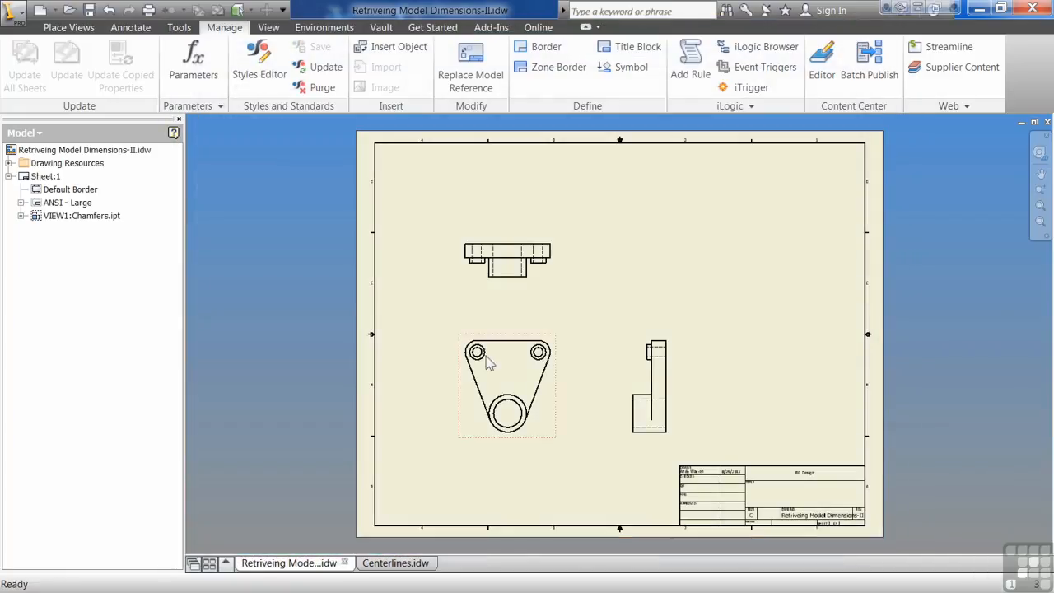
Open the Chamfers.ipt part from the drawing browser and inspect its style editor.
{"action": "left_click", "coordinate": [20, 216]}
{"action": "right_click", "coordinate": [58, 256]}
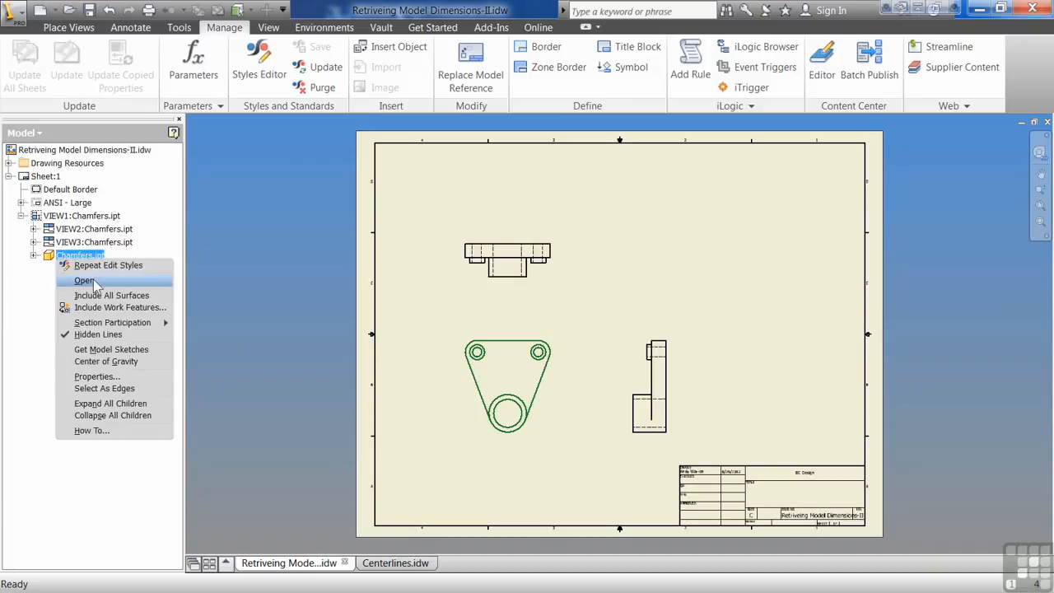
{"action": "left_click", "coordinate": [95, 279]}
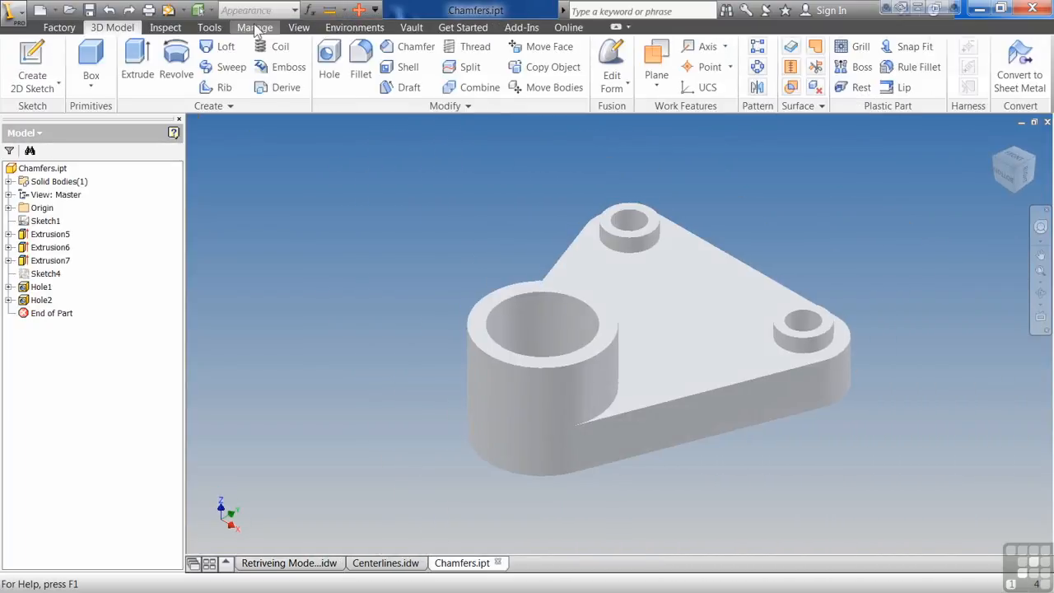
{"action": "left_click", "coordinate": [256, 29]}
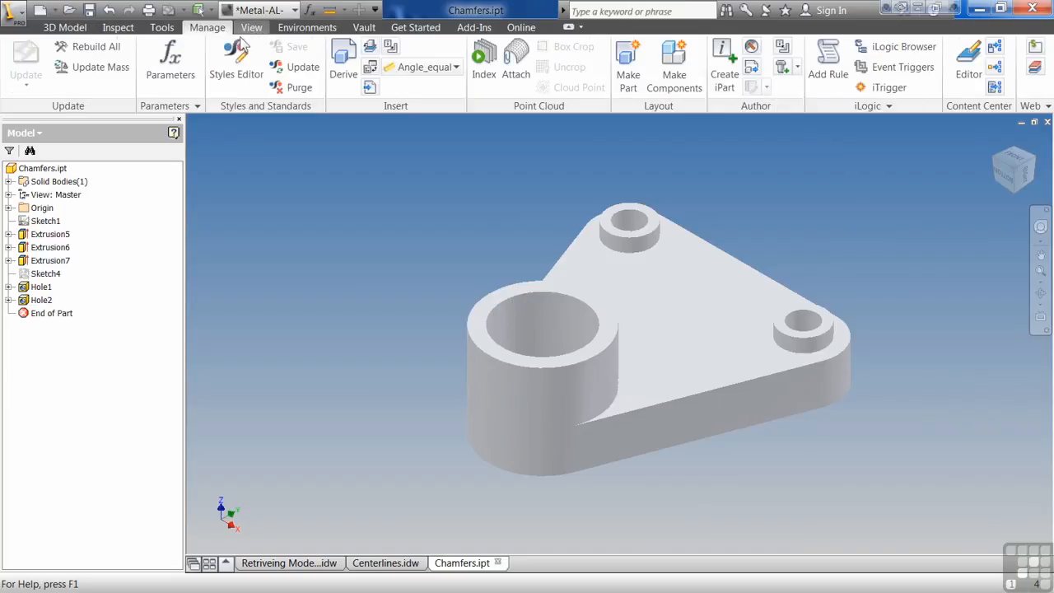
{"action": "left_click", "coordinate": [244, 68]}
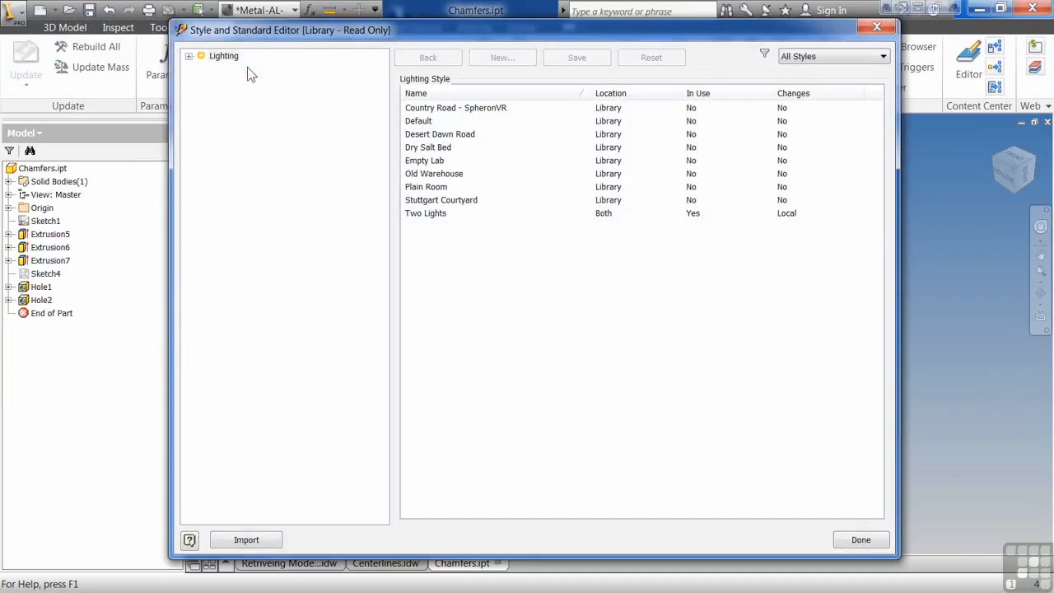
{"action": "left_click", "coordinate": [188, 56]}
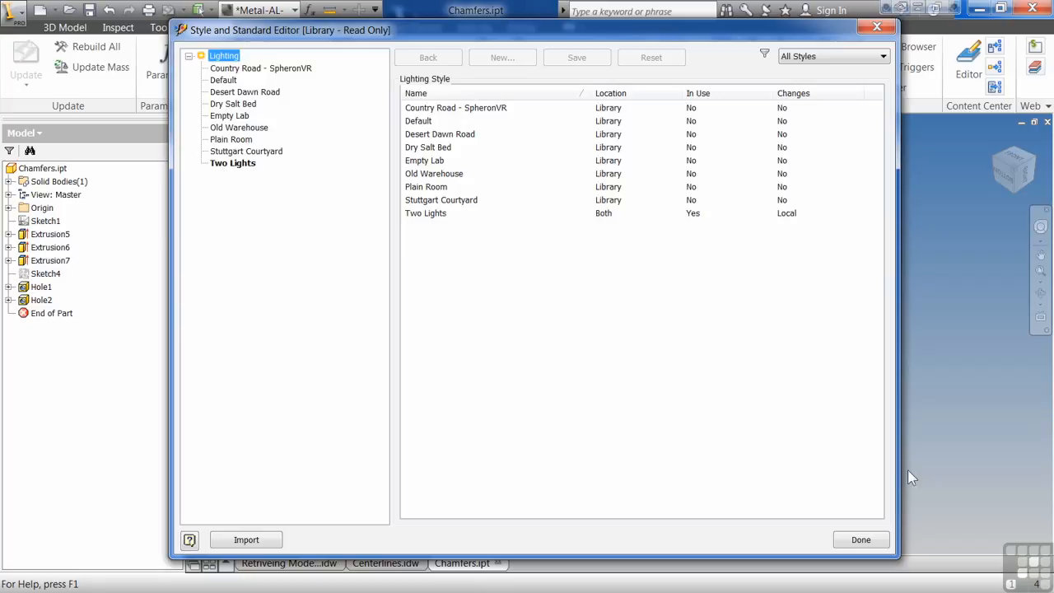
{"action": "left_click", "coordinate": [858, 539]}
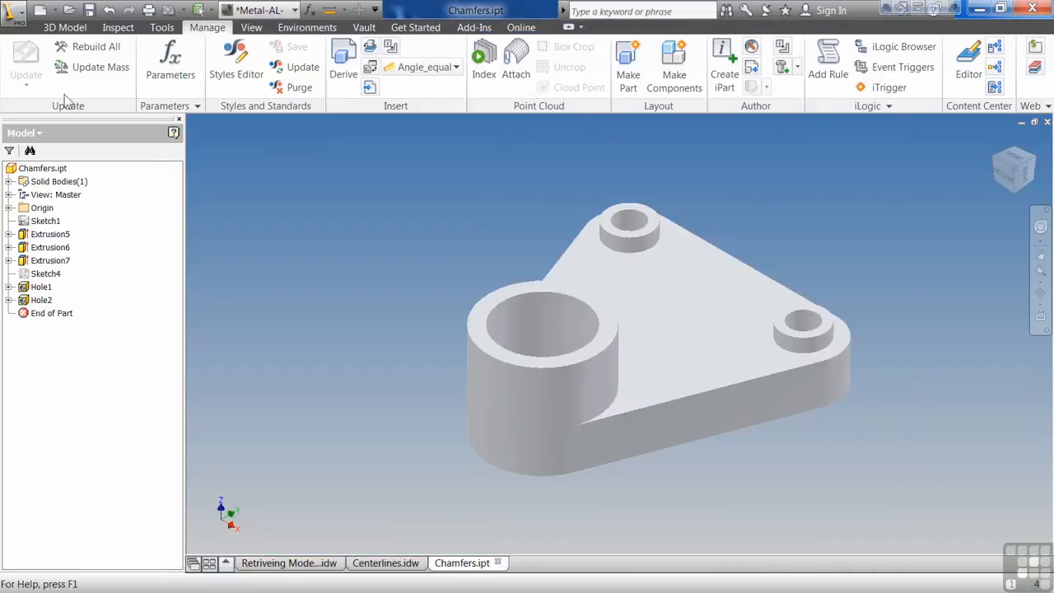
Open the Battery Pack.iam assembly and inspect its style editor.
{"action": "left_click", "coordinate": [70, 10]}
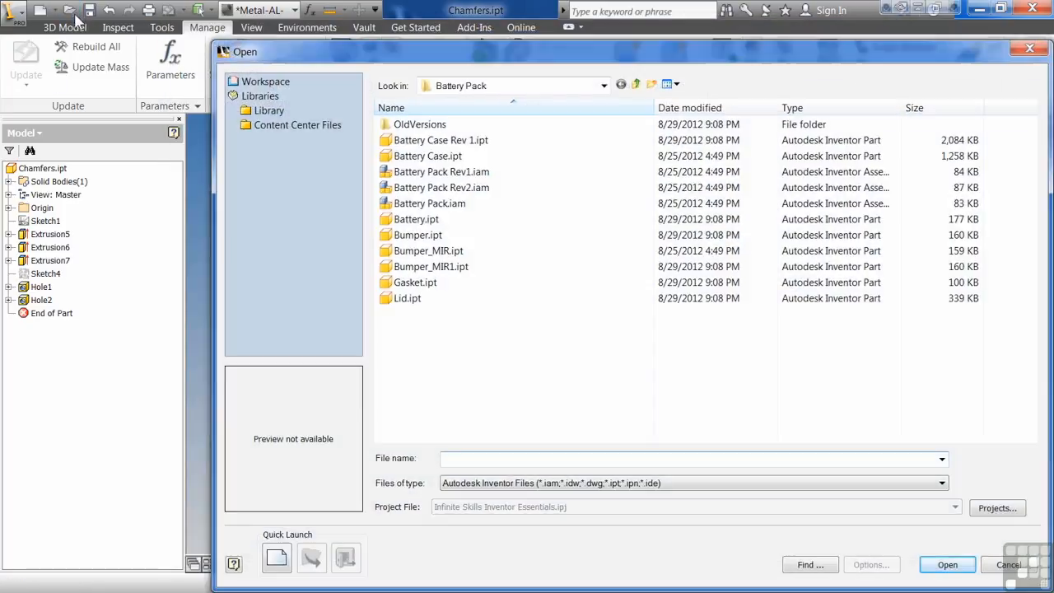
{"action": "double_click", "coordinate": [430, 204]}
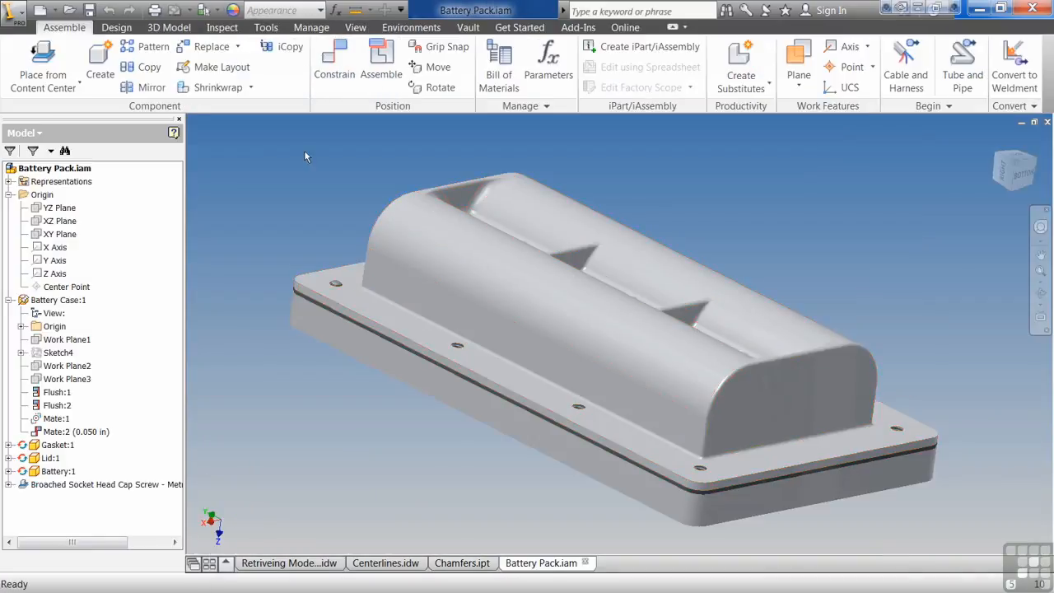
{"action": "left_click", "coordinate": [311, 27]}
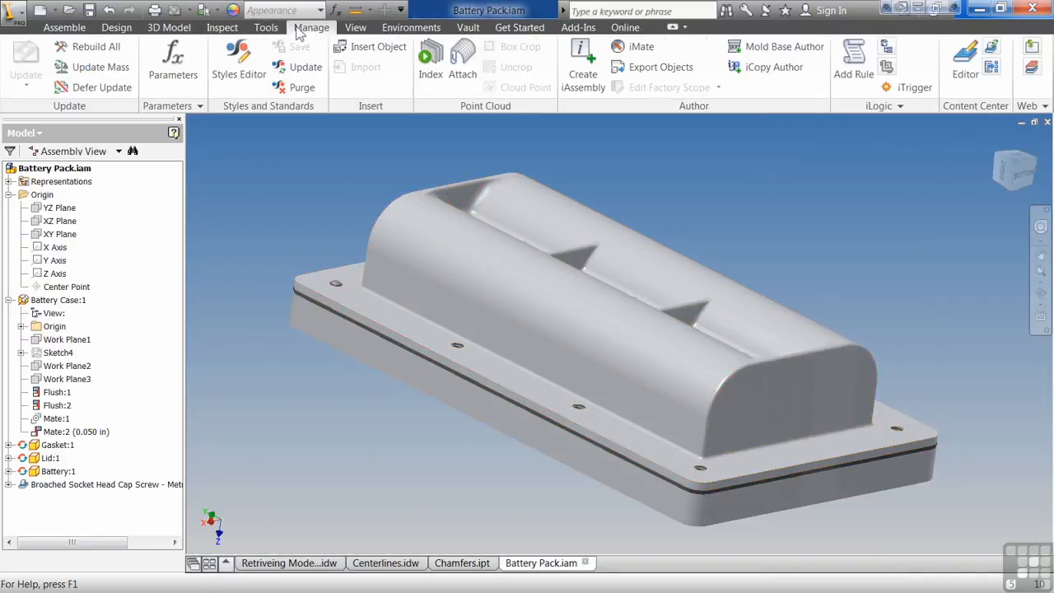
{"action": "left_click", "coordinate": [238, 56]}
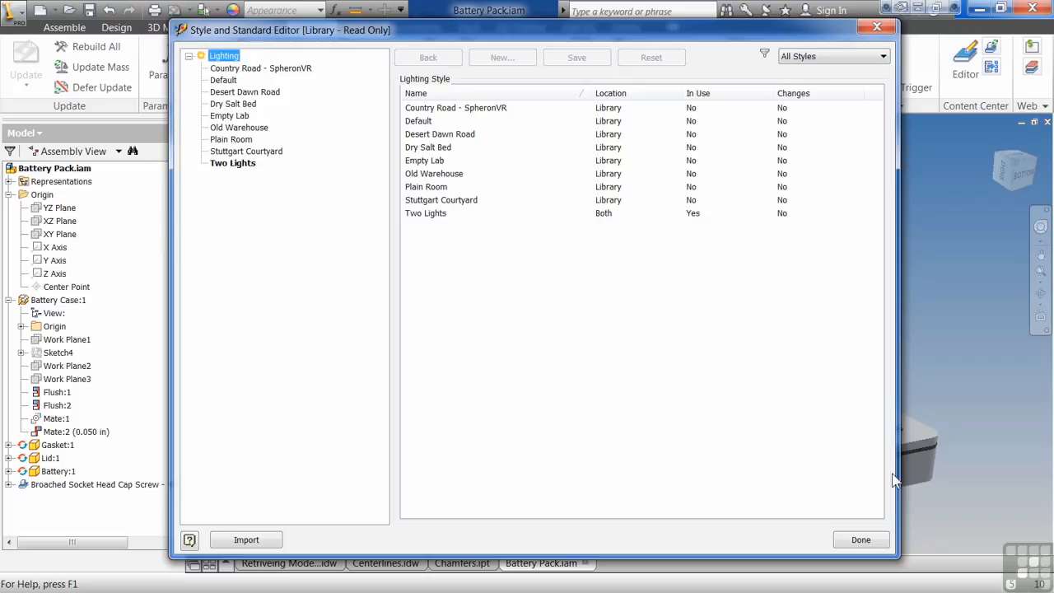
{"action": "left_click", "coordinate": [861, 539]}
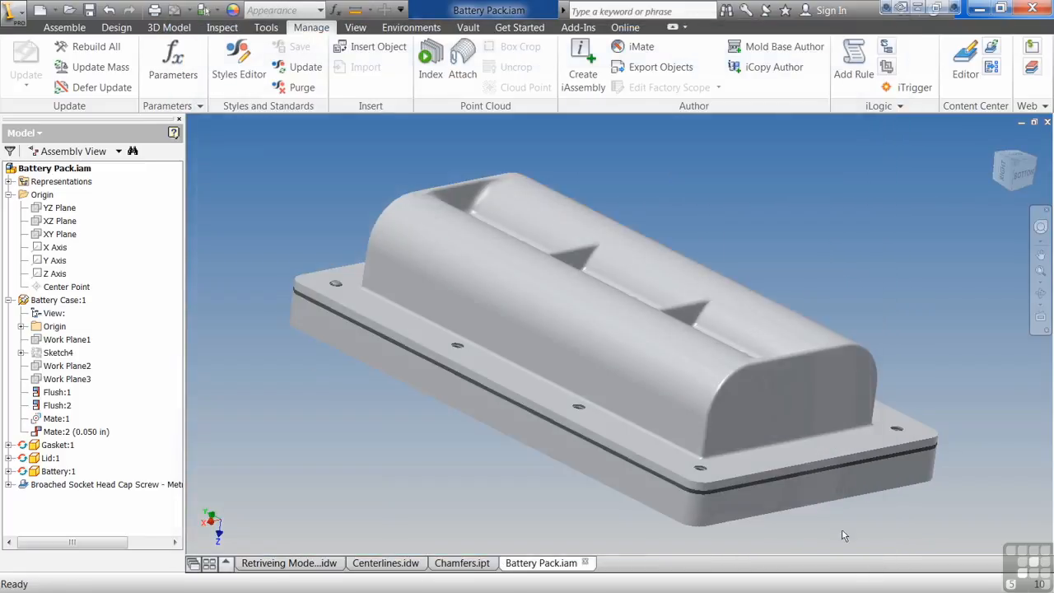
Return to Centerlines.idw and show its Object Defaults (ANSI-mm) table in the style editor.
{"action": "left_click", "coordinate": [385, 563]}
{"action": "left_click", "coordinate": [262, 70]}
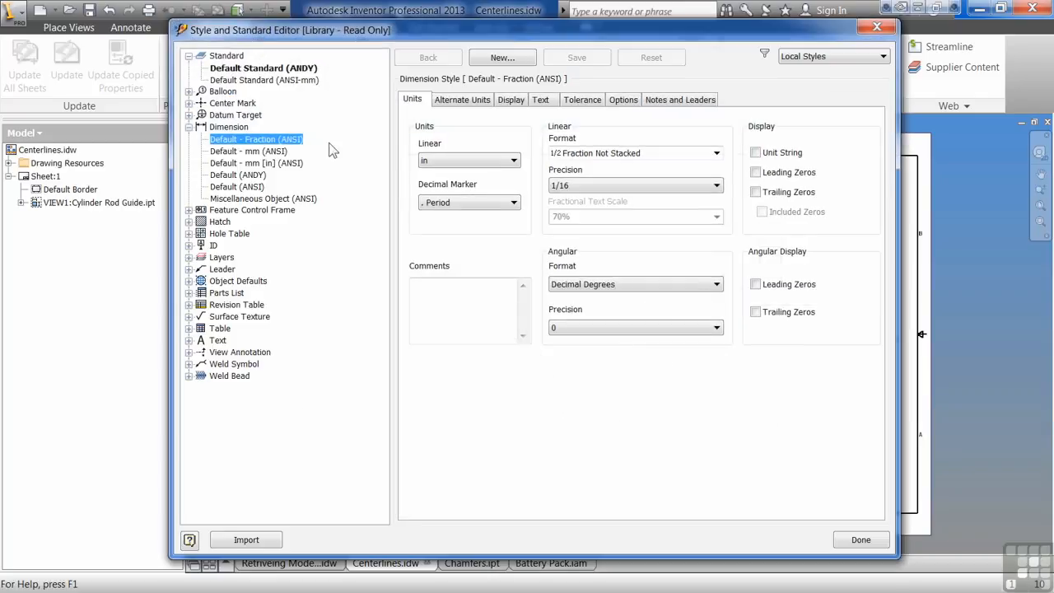
{"action": "left_click", "coordinate": [188, 281]}
{"action": "left_click", "coordinate": [226, 295]}
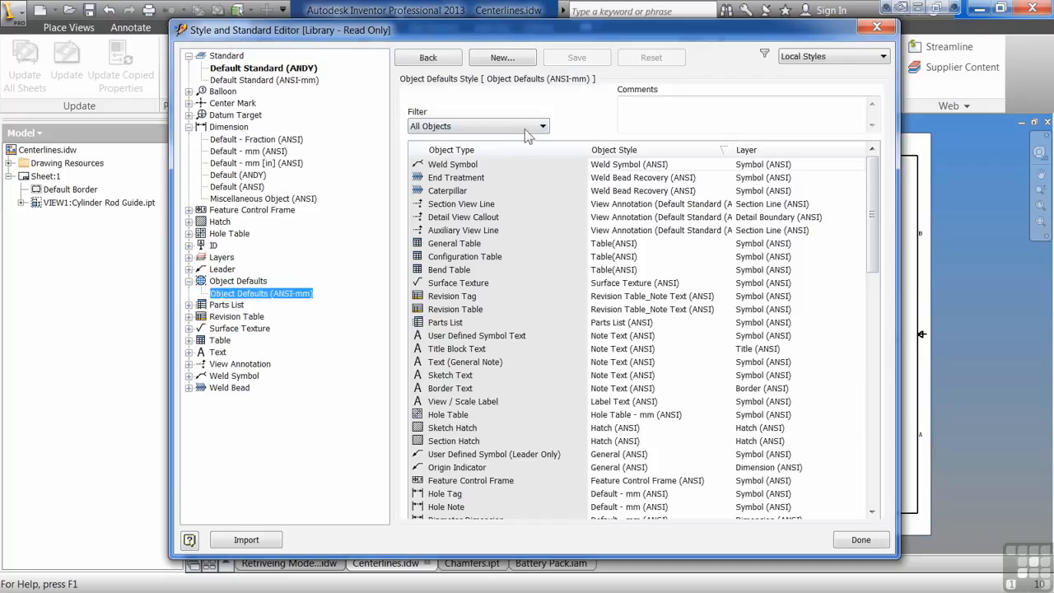